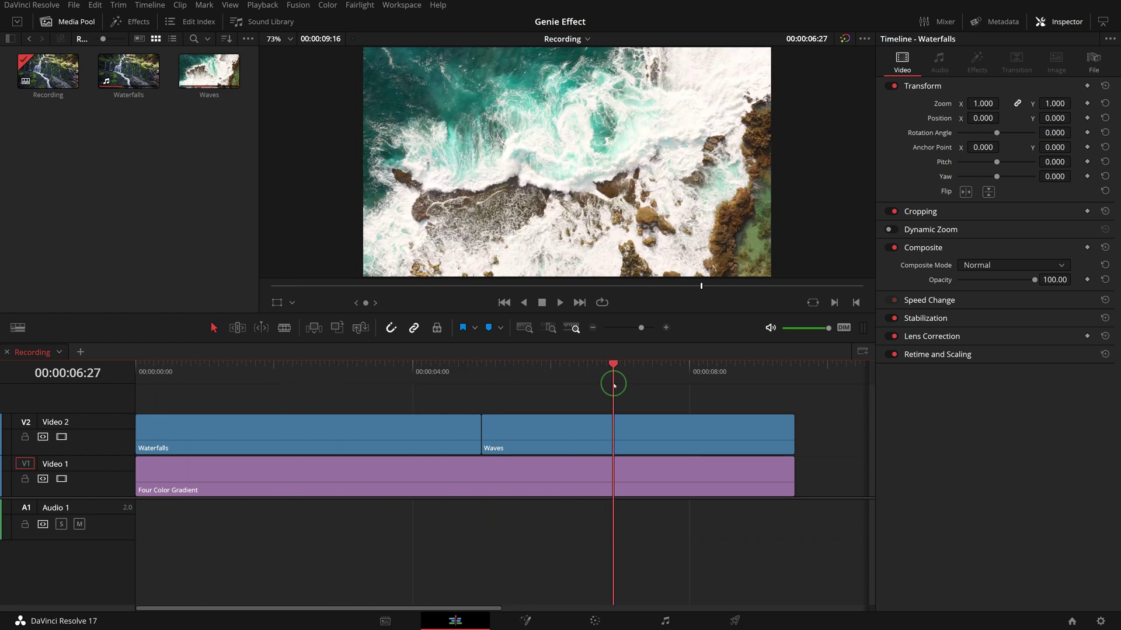
- Select the Four Color Gradient clip under Waterfalls at 00:00:02:20
{"action": "left_click", "coordinate": [395, 474]}
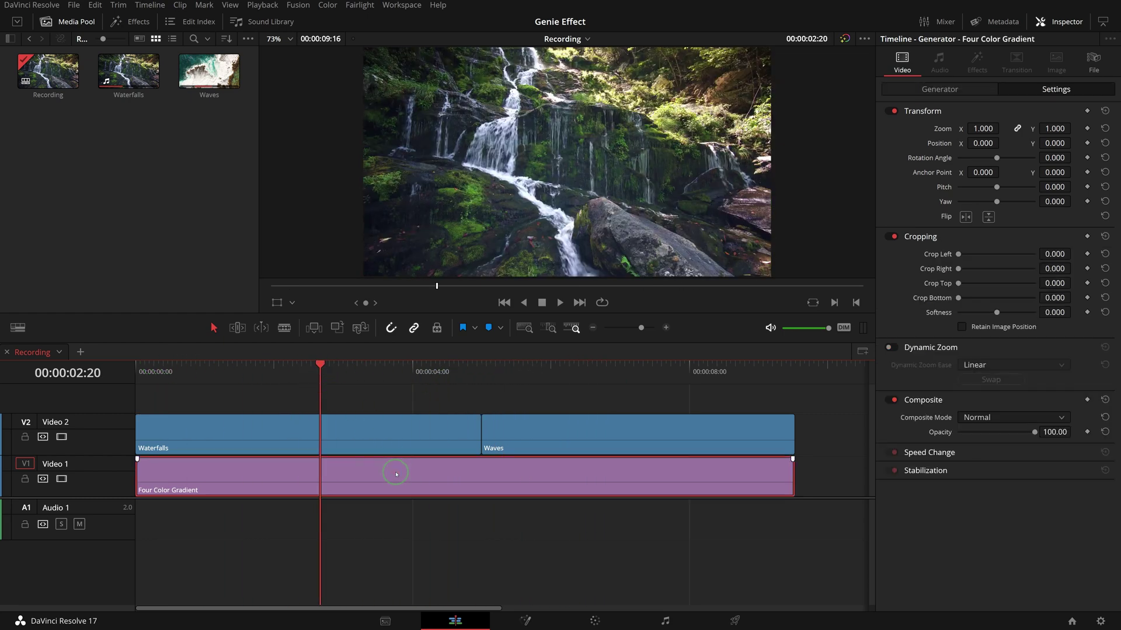
- Add a Cross Dissolve to the Waterfalls clip's start and open it in the Fusion page
{"action": "left_click", "coordinate": [381, 434]}
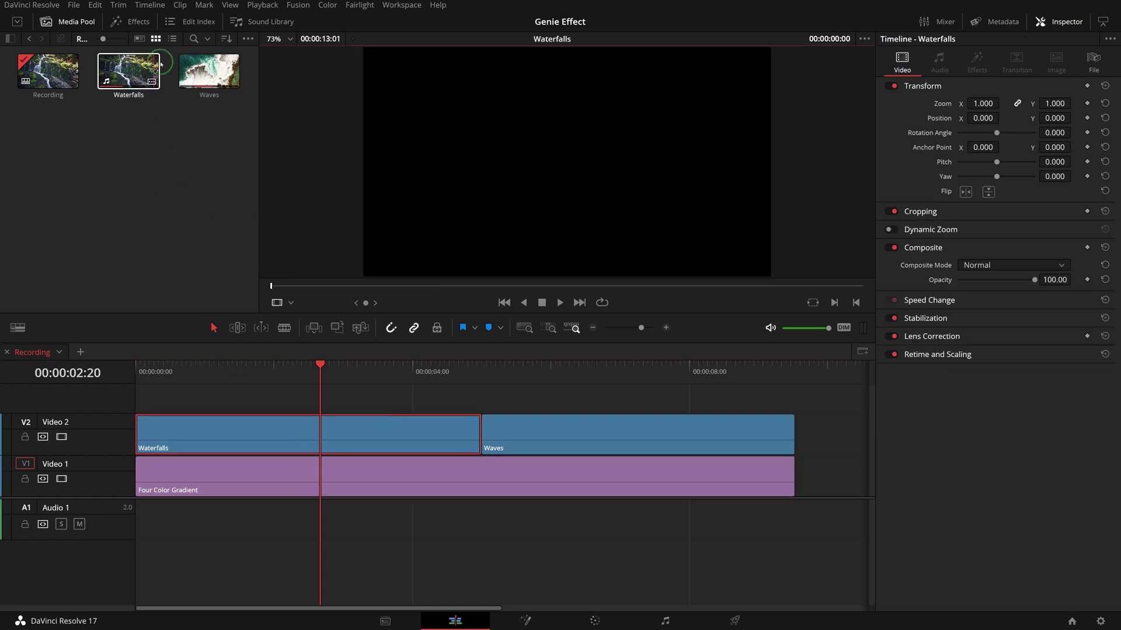
{"action": "left_click", "coordinate": [130, 22]}
{"action": "left_click", "coordinate": [79, 70]}
{"action": "scroll", "coordinate": [204, 107], "scroll_direction": "down", "scroll_amount": 15}
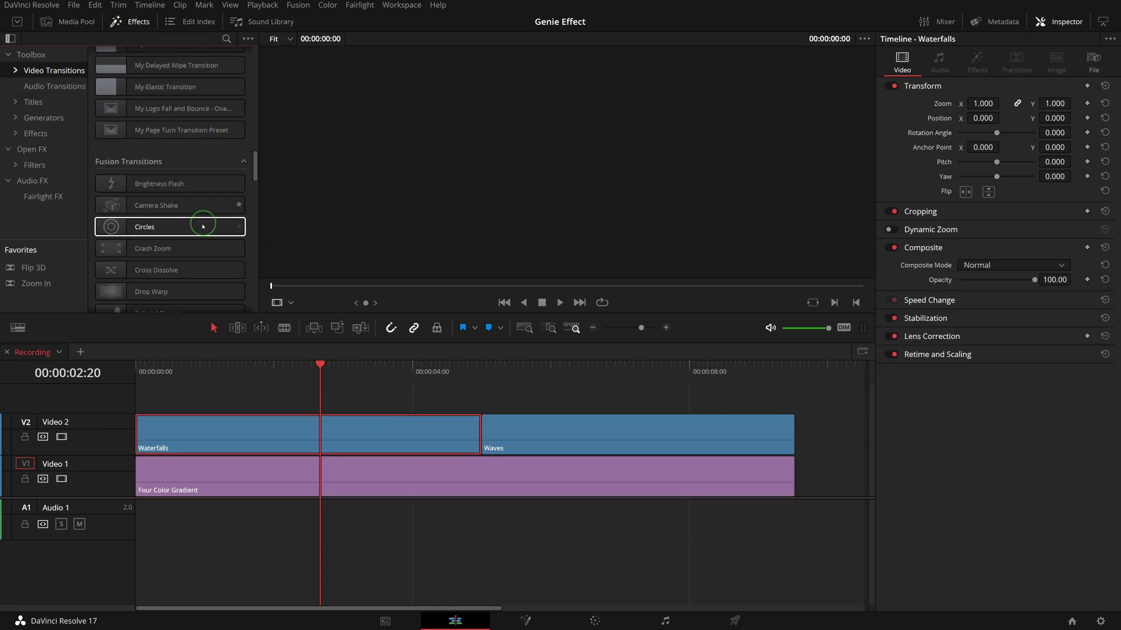
{"action": "scroll", "coordinate": [202, 227], "scroll_direction": "down", "scroll_amount": 2}
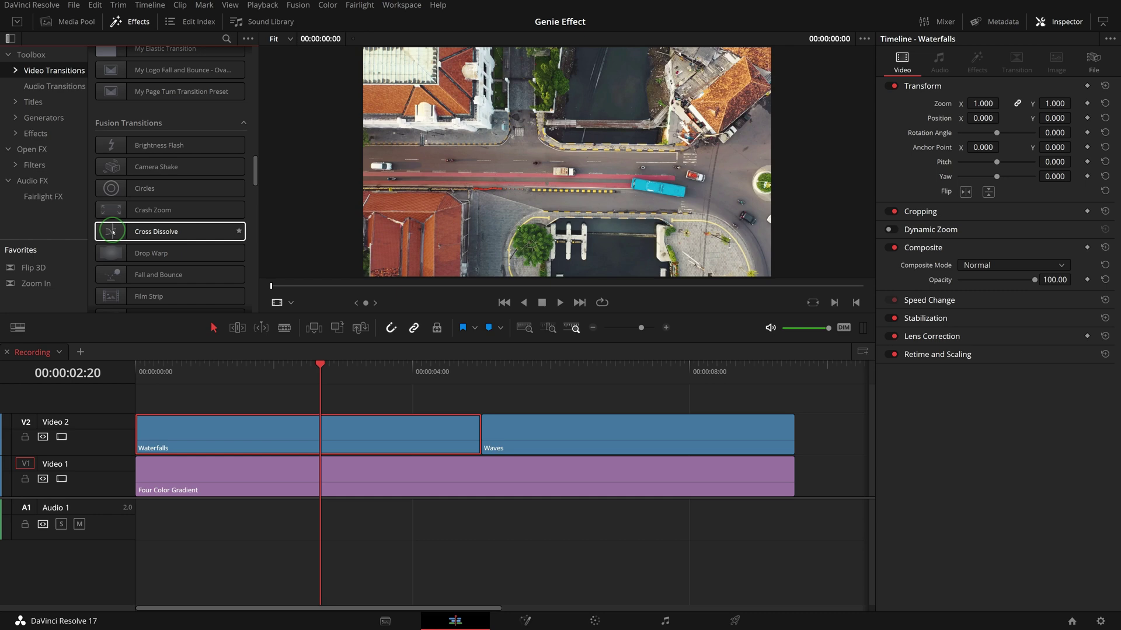
{"action": "left_click_drag", "start_coordinate": [112, 231], "coordinate": [153, 431]}
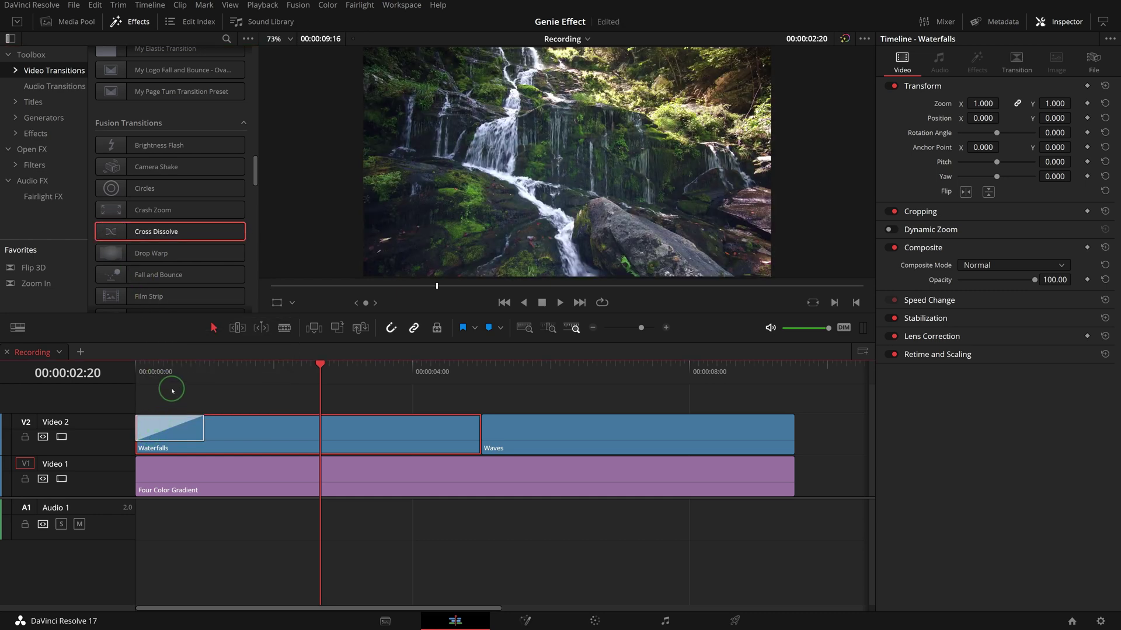
{"action": "right_click", "coordinate": [169, 428]}
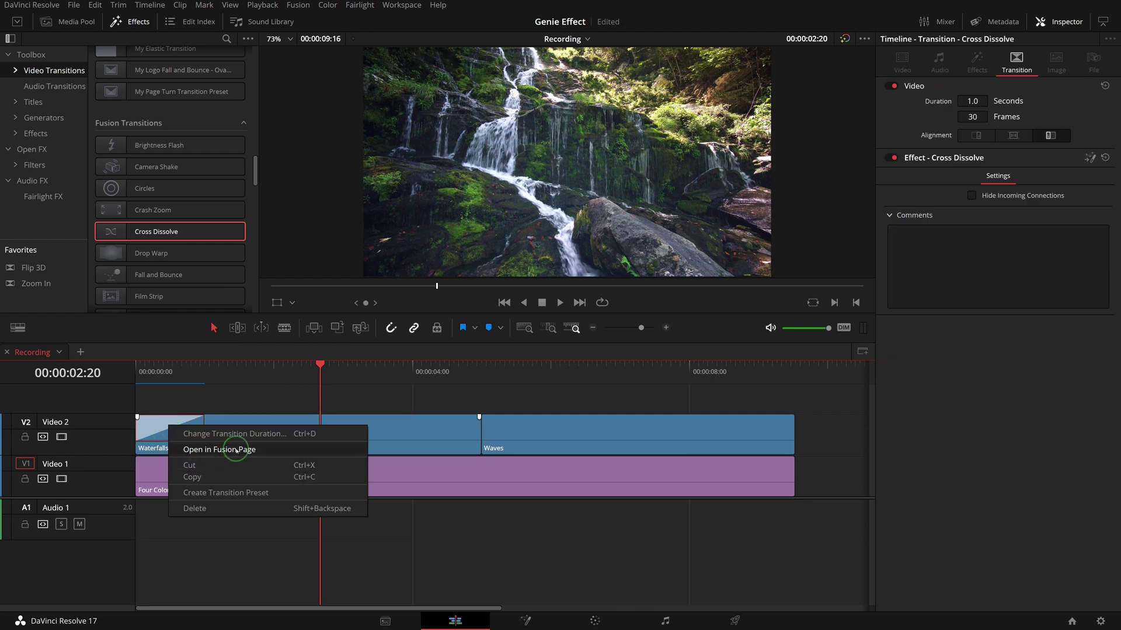
{"action": "left_click", "coordinate": [235, 450]}
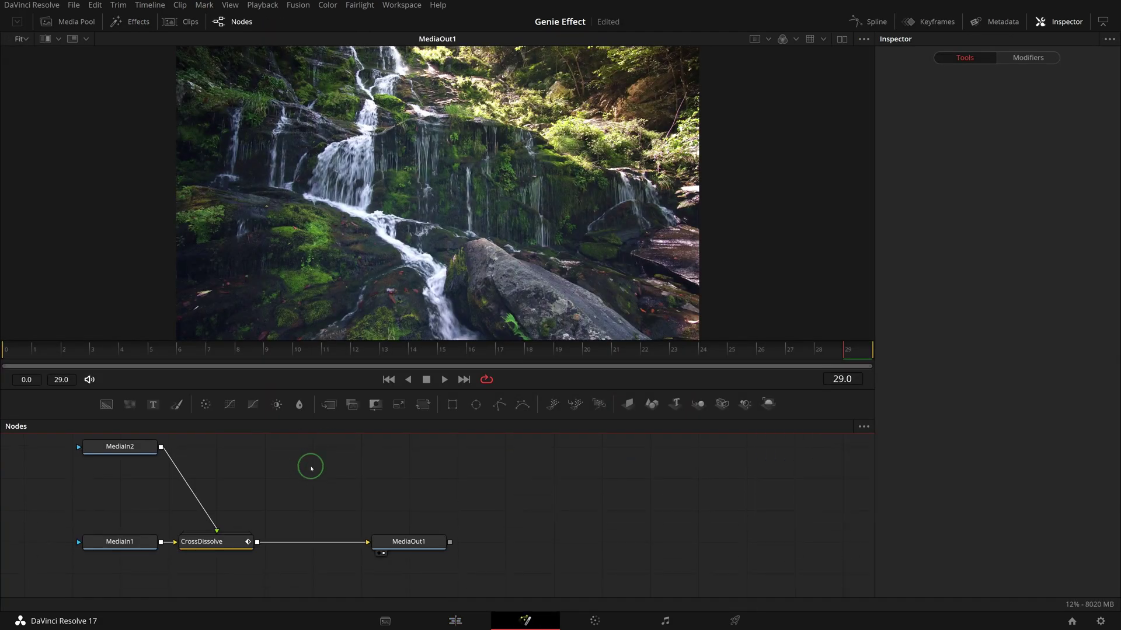
- Delete the CrossDissolve node so MediaIn1 connects straight to MediaOut1
{"action": "left_click_drag", "start_coordinate": [311, 468], "coordinate": [336, 480]}
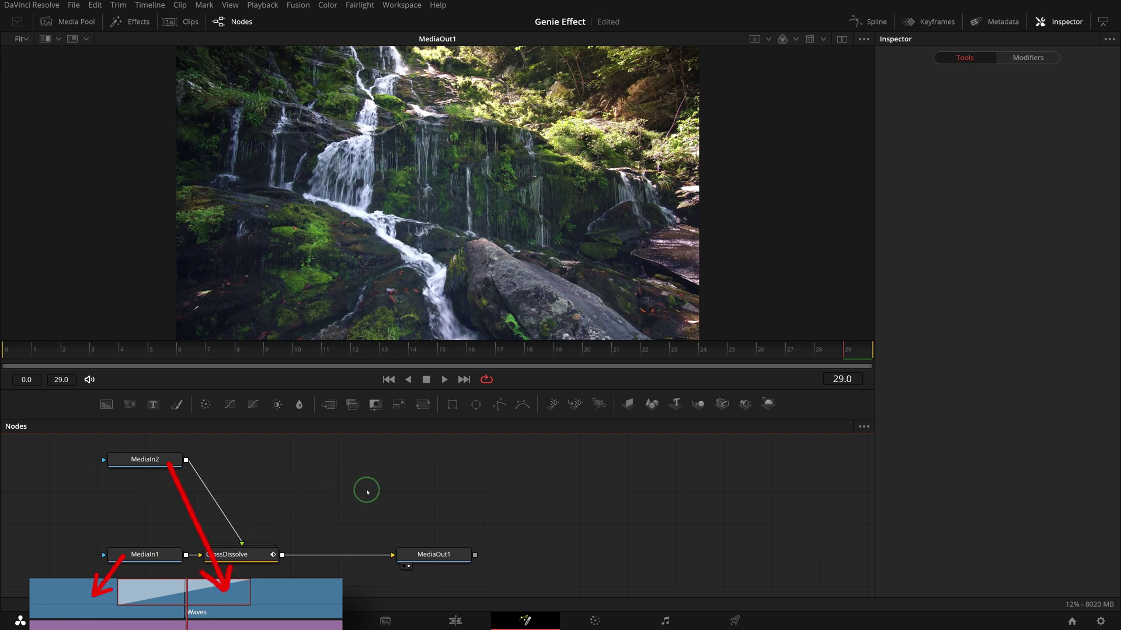
{"action": "left_click", "coordinate": [273, 551]}
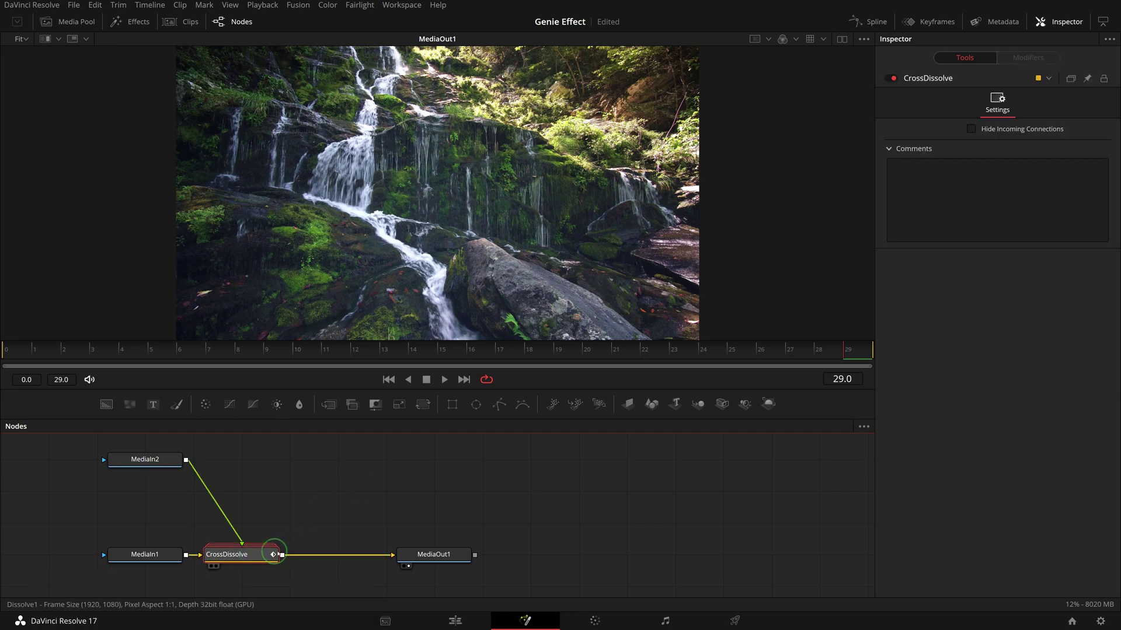
{"action": "left_click_drag", "start_coordinate": [276, 552], "coordinate": [300, 553]}
{"action": "key", "text": "Delete"}
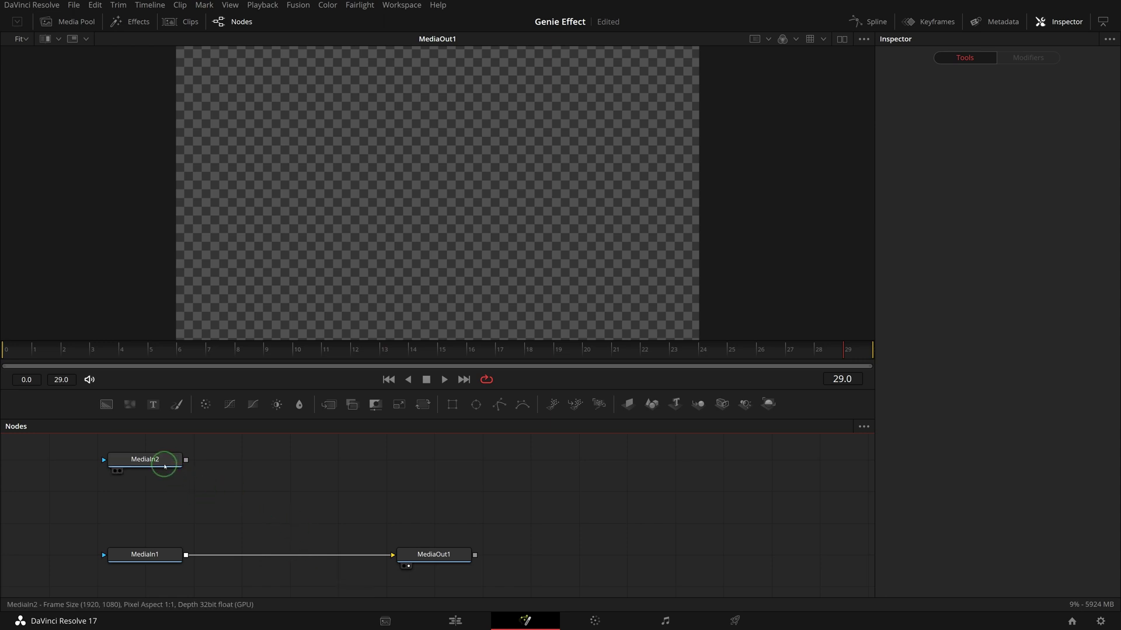
- Chain Transform1 and GridWarp1 after MediaIn2, merging GridWarp1 into the MediaIn1–MediaOut1 link as Merge1
{"action": "left_click", "coordinate": [164, 466]}
{"action": "left_click", "coordinate": [424, 406]}
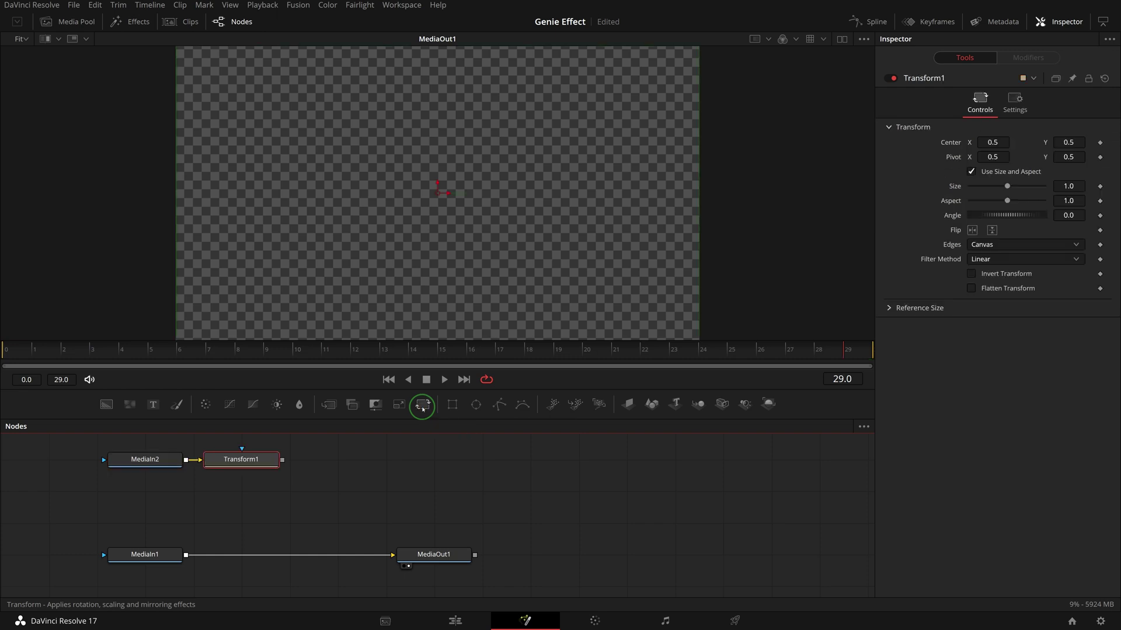
{"action": "key", "text": "shift+space"}
{"action": "type", "text": "grid w"}
{"action": "left_click", "coordinate": [602, 423]}
{"action": "left_click_drag", "start_coordinate": [378, 461], "coordinate": [337, 555]}
{"action": "left_click_drag", "start_coordinate": [426, 555], "coordinate": [474, 555]}
- Set GridWarp1's magnet type to Selected and X and Y grid size to 1
{"action": "left_click", "coordinate": [349, 460]}
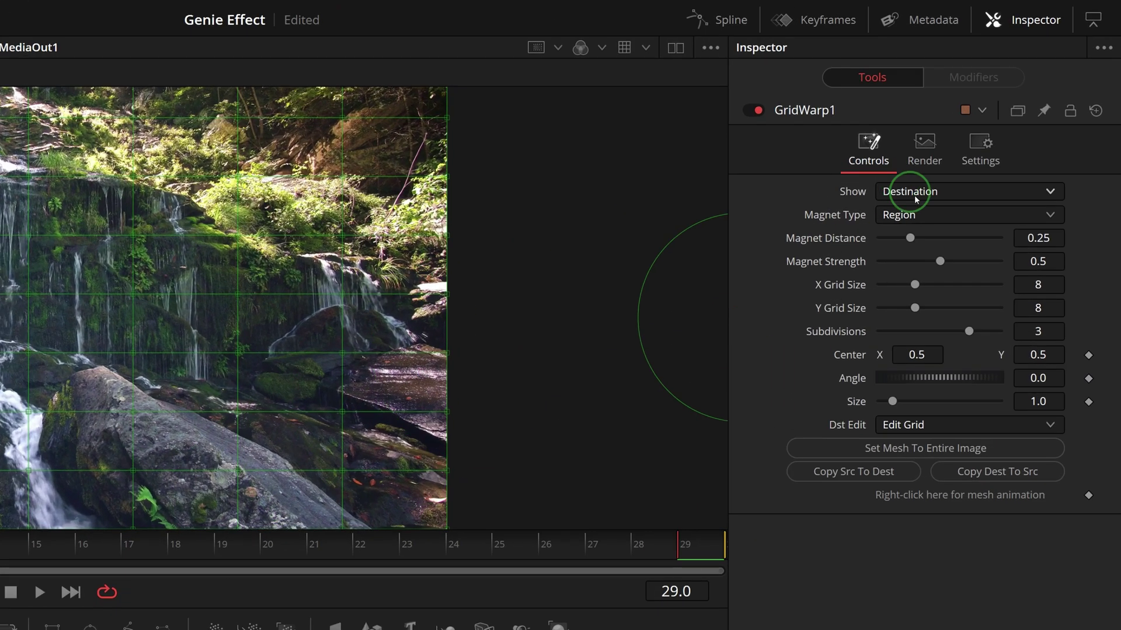
{"action": "left_click", "coordinate": [1050, 217]}
{"action": "left_click", "coordinate": [929, 239]}
{"action": "left_click", "coordinate": [1038, 238]}
{"action": "type", "text": "1"}
{"action": "left_click", "coordinate": [1036, 260]}
{"action": "type", "text": "1"}
{"action": "key", "text": "Return"}
- Drag the mesh corner and edges into a curved funnel and set Subdivisions to 5
{"action": "scroll", "coordinate": [508, 319], "scroll_direction": "down", "scroll_amount": 3}
{"action": "left_click_drag", "start_coordinate": [480, 407], "coordinate": [148, 477]}
{"action": "left_click_drag", "start_coordinate": [272, 357], "coordinate": [157, 236]}
{"action": "left_click_drag", "start_coordinate": [138, 476], "coordinate": [142, 238]}
{"action": "left_click_drag", "start_coordinate": [145, 475], "coordinate": [153, 236]}
{"action": "left_click", "coordinate": [1057, 288]}
{"action": "type", "text": "5"}
{"action": "key", "text": "Tab"}
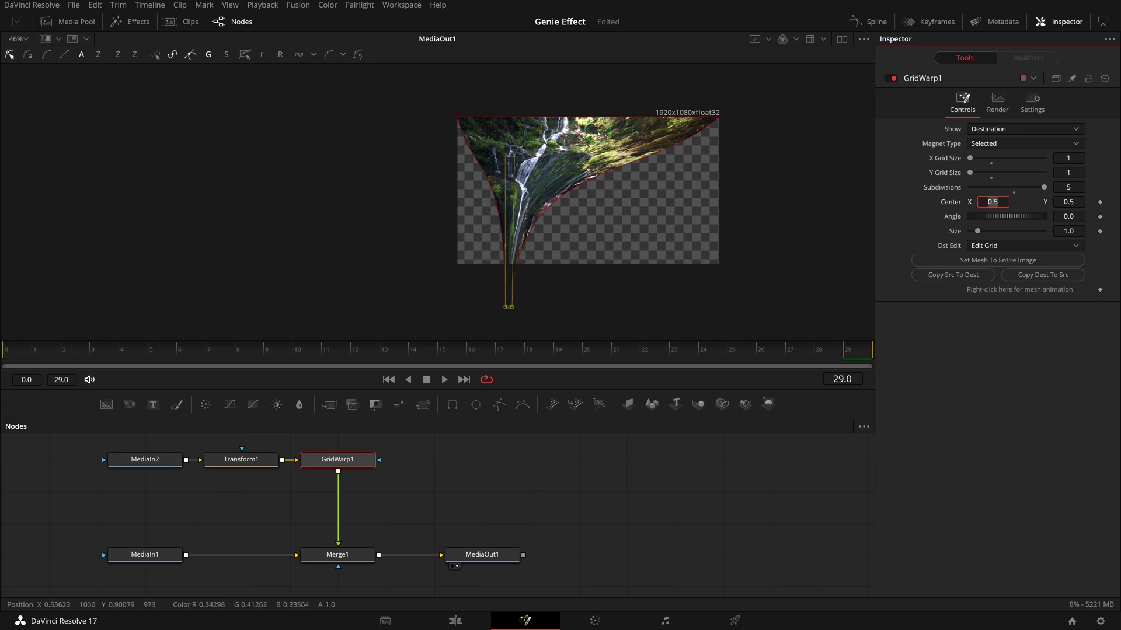
- Keyframe Transform1's Center Y from about -0.397 at frame 0 to 0.631 at frame 18
{"action": "left_click", "coordinate": [248, 460]}
{"action": "left_click", "coordinate": [8, 353]}
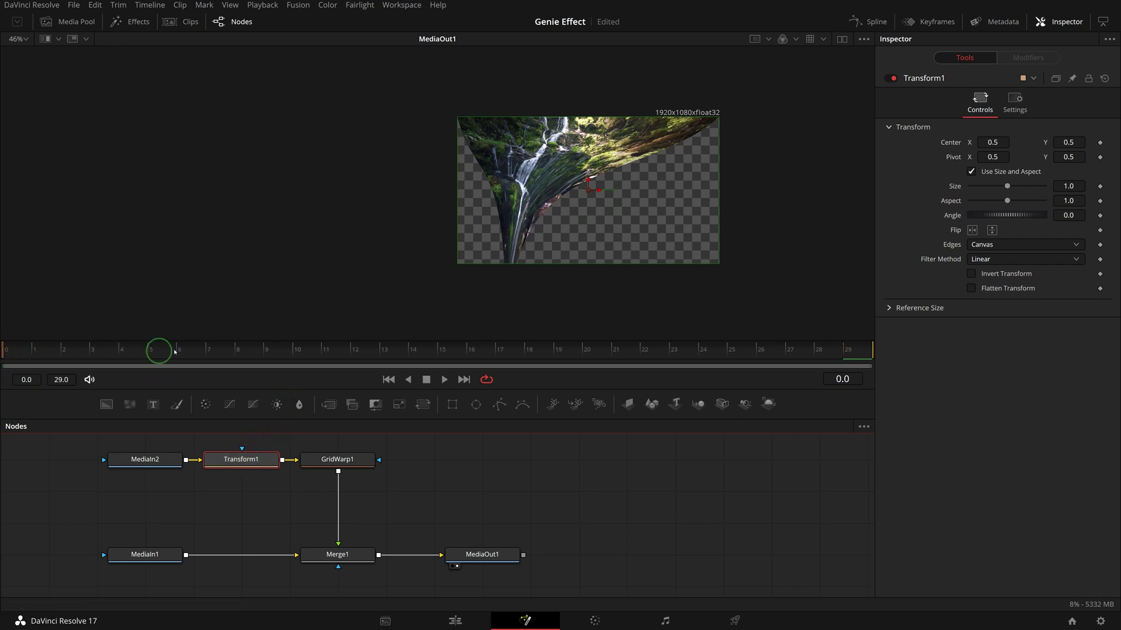
{"action": "left_click_drag", "start_coordinate": [586, 179], "coordinate": [558, 313]}
{"action": "left_click", "coordinate": [1100, 143]}
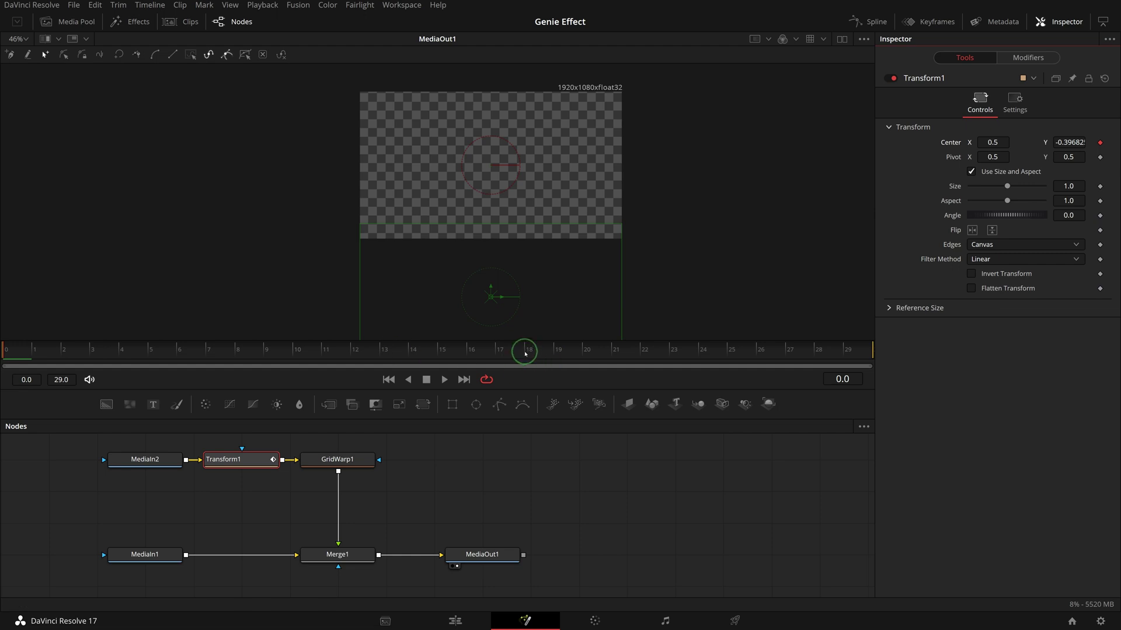
{"action": "left_click_drag", "start_coordinate": [490, 285], "coordinate": [507, 138]}
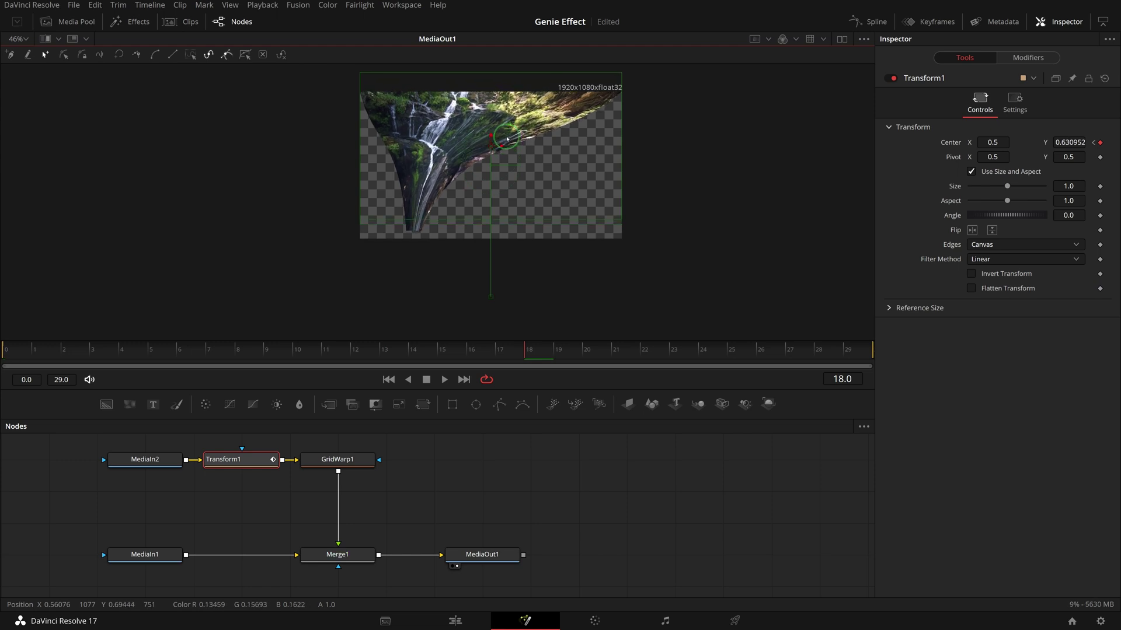
- Keyframe the GridWarp1 mesh, stretching it to the frame corners at frame 29 with linear points
{"action": "left_click", "coordinate": [346, 461]}
{"action": "left_click", "coordinate": [1100, 290]}
{"action": "left_click", "coordinate": [846, 357]}
{"action": "left_click_drag", "start_coordinate": [418, 281], "coordinate": [622, 241]}
{"action": "left_click_drag", "start_coordinate": [412, 280], "coordinate": [360, 241]}
{"action": "left_click_drag", "start_coordinate": [297, 115], "coordinate": [607, 303]}
{"action": "key", "text": "shift+l"}
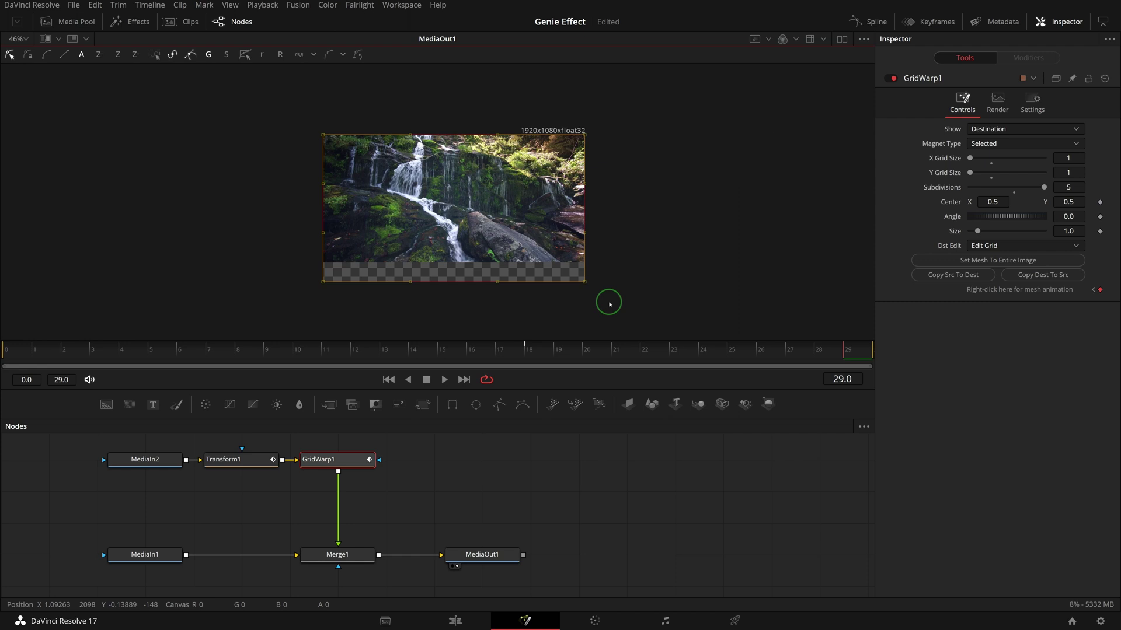
- Set Transform1's Center Y to 0.5 at frame 29 and play back the genie animation
{"action": "left_click", "coordinate": [236, 461]}
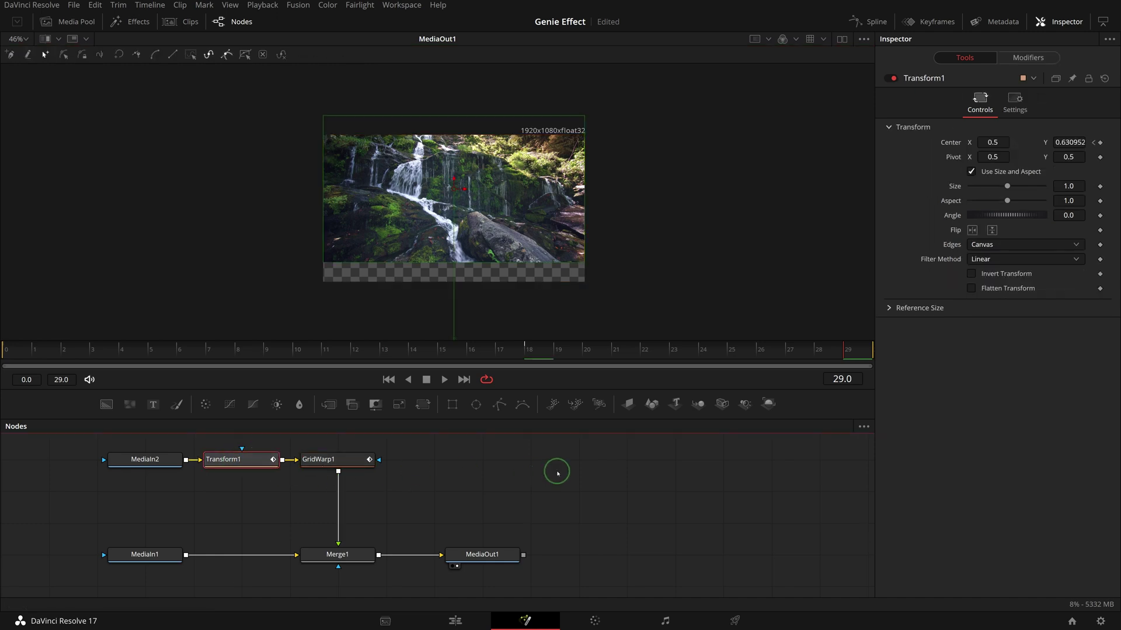
{"action": "left_click", "coordinate": [1067, 142]}
{"action": "key", "text": "Tab"}
{"action": "left_click", "coordinate": [471, 468]}
{"action": "key", "text": "space"}
{"action": "key", "text": "space"}
- Add a Drop Shadow node after GridWarp1 and preview the genie animation
{"action": "left_click", "coordinate": [338, 461]}
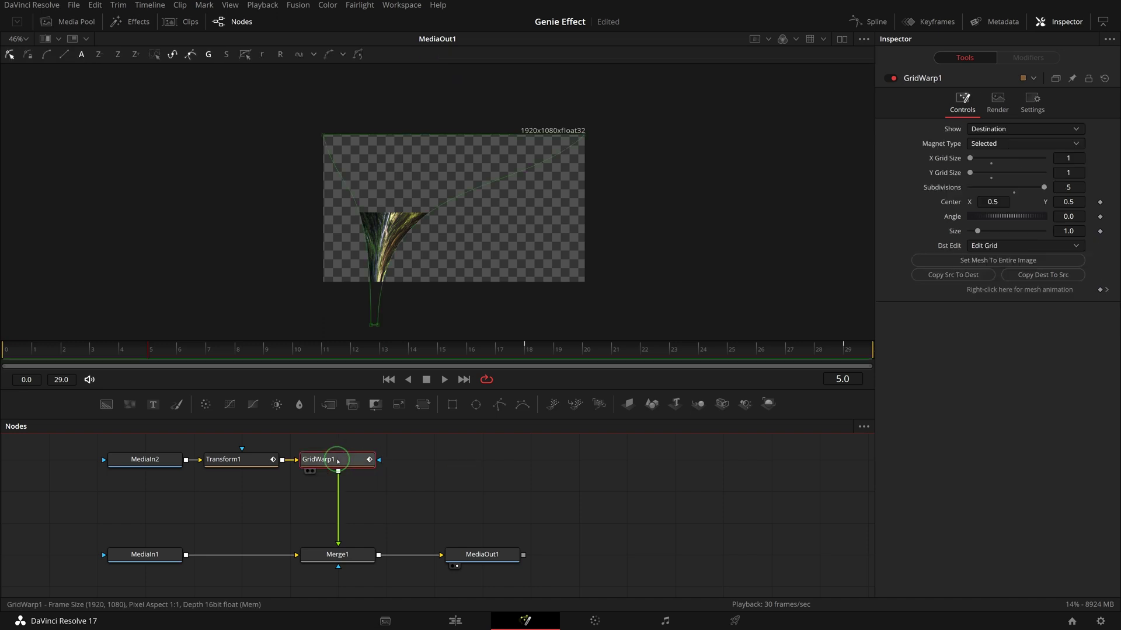
{"action": "key", "text": "shift+space"}
{"action": "type", "text": "dro"}
{"action": "left_click", "coordinate": [592, 420]}
{"action": "left_click", "coordinate": [443, 380]}
{"action": "key", "text": "space"}
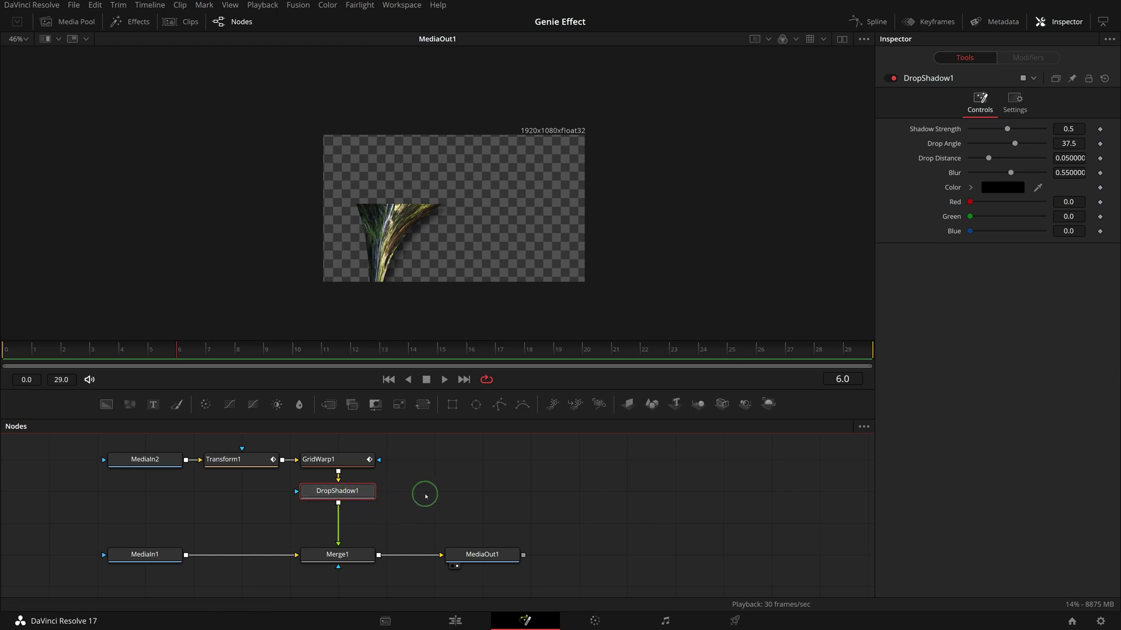
- Add a Keyframe Stretcher node between DropShadow1 and Merge1
{"action": "key", "text": "shift+space"}
{"action": "type", "text": "key"}
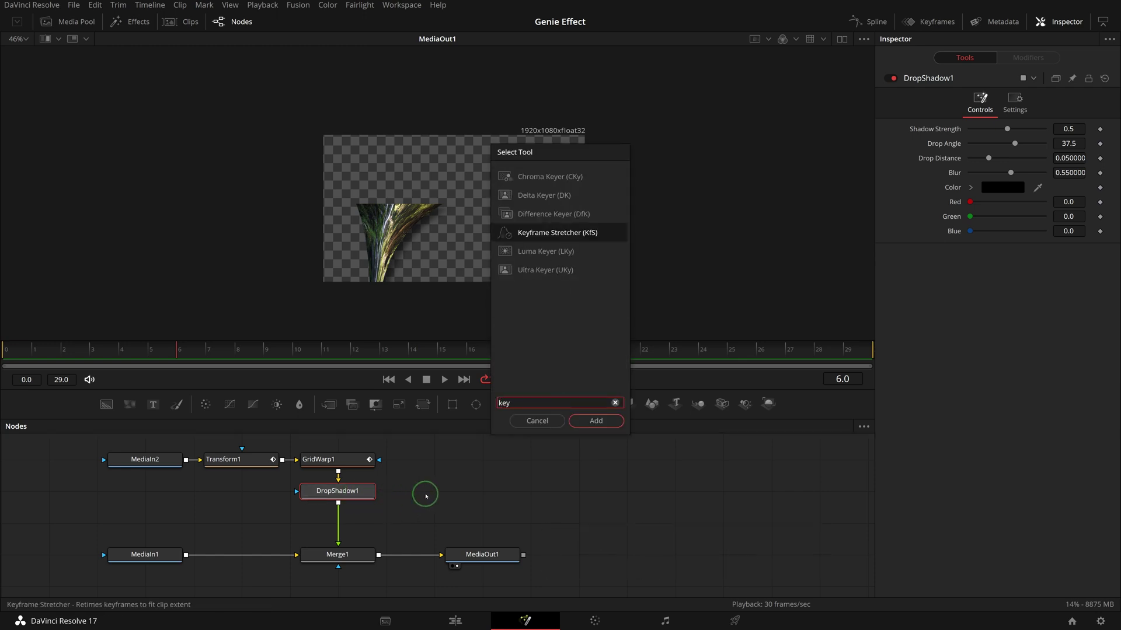
{"action": "left_click", "coordinate": [506, 233]}
{"action": "left_click", "coordinate": [593, 420]}
- Set KeyframeStretcher1's Source End to 30, Stretch Start to 0 and Stretch End to 30
{"action": "left_click", "coordinate": [348, 527]}
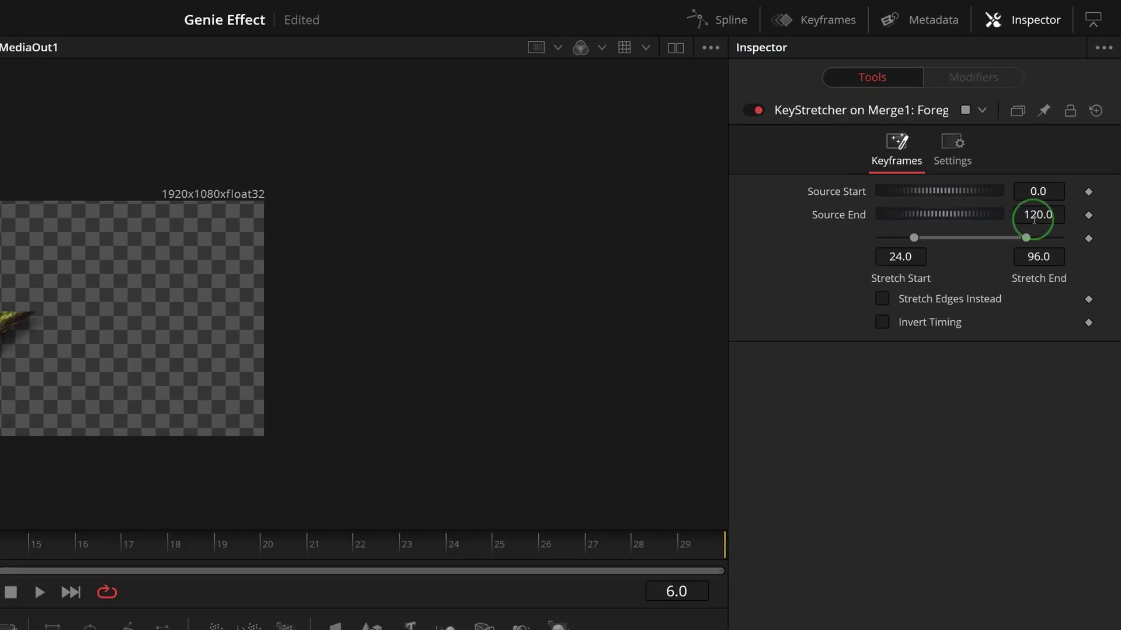
{"action": "left_click", "coordinate": [1076, 146]}
{"action": "type", "text": "30"}
{"action": "left_click", "coordinate": [908, 257]}
{"action": "type", "text": "0"}
{"action": "key", "text": "Tab"}
{"action": "type", "text": "30"}
{"action": "key", "text": "Tab"}
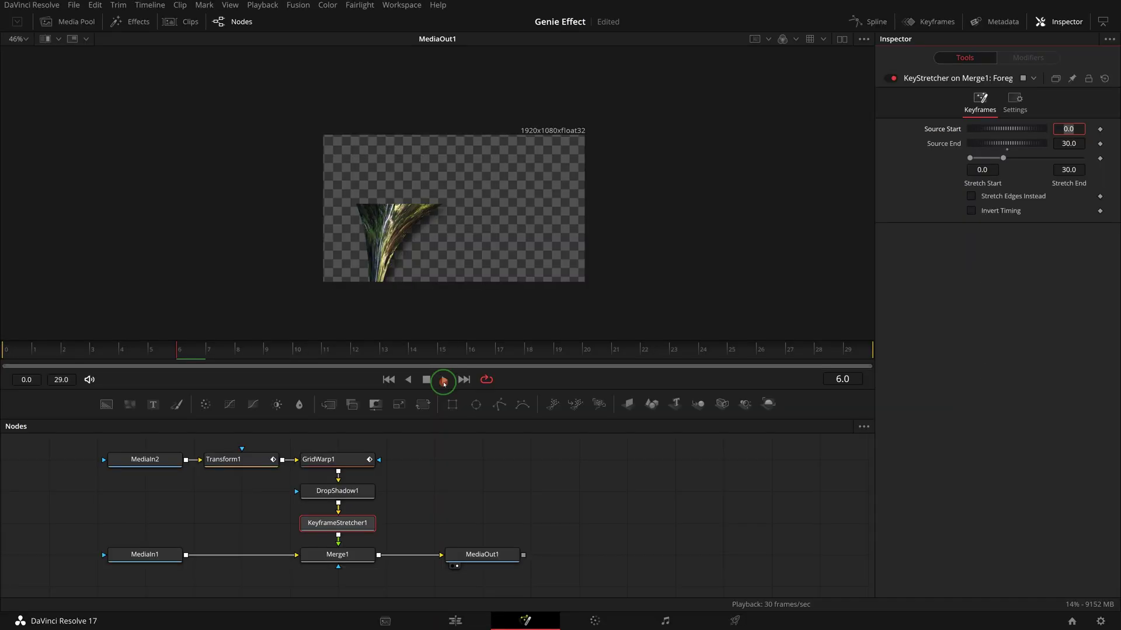
- Preview the animation, then select Merge1 with Transform1, GridWarp1, DropShadow1 and KeyframeStretcher1
{"action": "left_click", "coordinate": [443, 380]}
{"action": "left_click", "coordinate": [534, 460]}
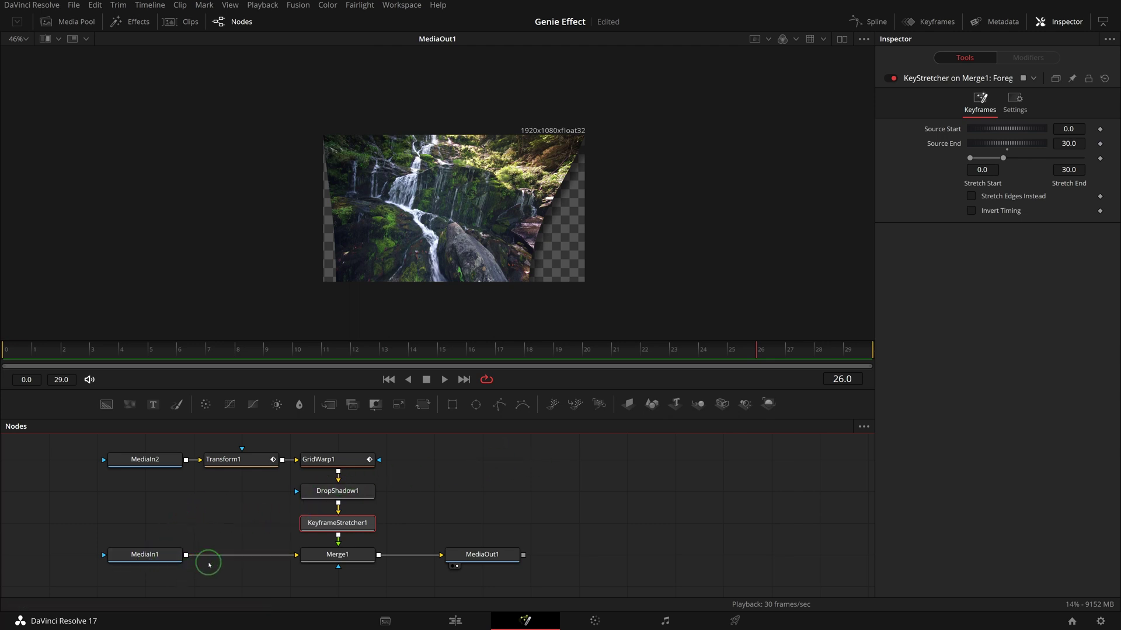
{"action": "mouse_move", "coordinate": [166, 558]}
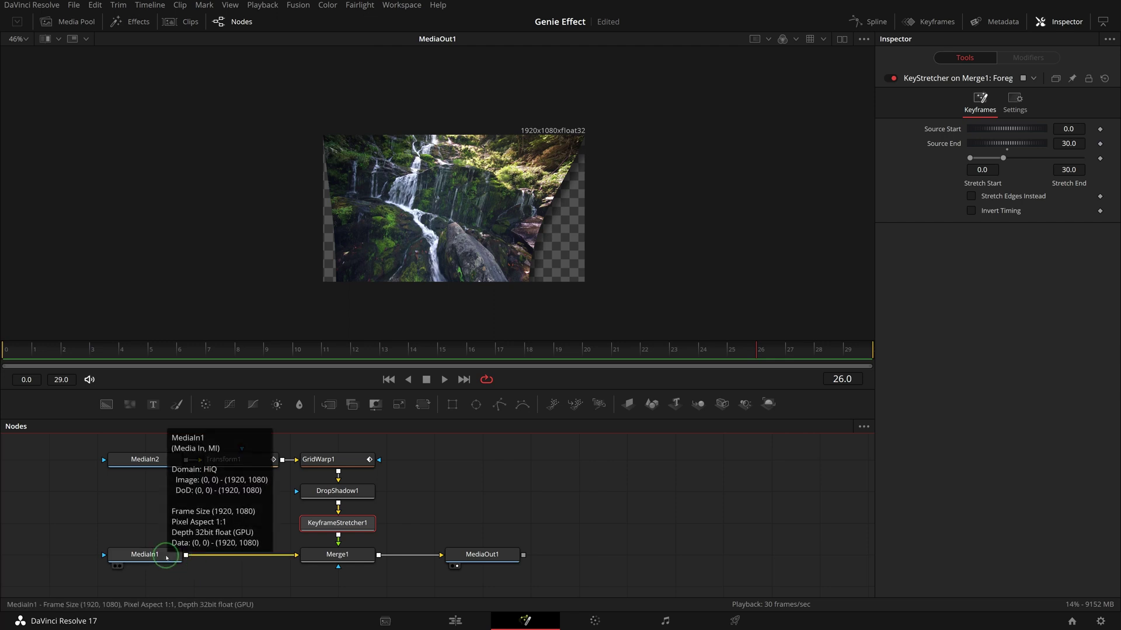
{"action": "left_click", "coordinate": [352, 559]}
{"action": "left_click_drag", "start_coordinate": [201, 444], "coordinate": [424, 532]}
- Create a macro from the selected nodes named 'Essential Genie Transition In'
{"action": "right_click", "coordinate": [360, 553]}
{"action": "mouse_move", "coordinate": [462, 367]}
{"action": "left_click", "coordinate": [524, 362]}
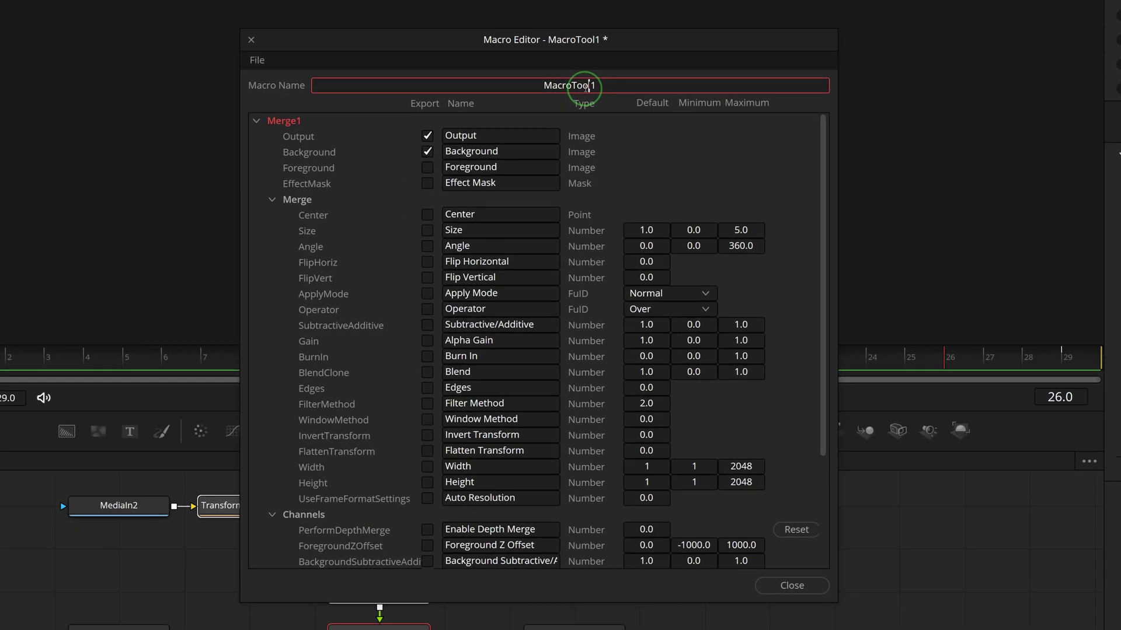
{"action": "double_click", "coordinate": [599, 87]}
{"action": "type", "text": "Essential Genie Transition In"}
- Expose Motion Blur and Quality as macro controls
{"action": "left_click", "coordinate": [257, 114]}
{"action": "left_click", "coordinate": [259, 130]}
{"action": "scroll", "coordinate": [370, 418], "scroll_direction": "down", "scroll_amount": 7}
{"action": "scroll", "coordinate": [344, 420], "scroll_direction": "down", "scroll_amount": 4}
{"action": "left_click", "coordinate": [432, 358]}
{"action": "left_click", "coordinate": [435, 373]}
- Expose DropShadow1's shadowStrength and GridWarp1's DstGridChange as macro controls
{"action": "scroll", "coordinate": [399, 368], "scroll_direction": "down", "scroll_amount": 2}
{"action": "left_click", "coordinate": [258, 505]}
{"action": "scroll", "coordinate": [362, 424], "scroll_direction": "down", "scroll_amount": 4}
{"action": "left_click", "coordinate": [435, 390]}
{"action": "scroll", "coordinate": [391, 420], "scroll_direction": "down", "scroll_amount": 3}
{"action": "left_click", "coordinate": [258, 521]}
{"action": "scroll", "coordinate": [393, 411], "scroll_direction": "down", "scroll_amount": 15}
{"action": "left_click", "coordinate": [434, 393]}
{"action": "scroll", "coordinate": [642, 406], "scroll_direction": "down", "scroll_amount": 2}
- Save the macro as a group file in Fusion > Templates > Edit > Transitions > Essential Transitions
{"action": "left_click", "coordinate": [265, 50]}
{"action": "left_click", "coordinate": [322, 129]}
{"action": "left_click", "coordinate": [573, 140]}
{"action": "double_click", "coordinate": [350, 422]}
{"action": "double_click", "coordinate": [324, 199]}
{"action": "double_click", "coordinate": [343, 240]}
{"action": "double_click", "coordinate": [354, 200]}
{"action": "left_click", "coordinate": [731, 498]}
- Place Essential Genie Transition In on the Edit page cut between Waterfalls and Waves
{"action": "left_click", "coordinate": [813, 595]}
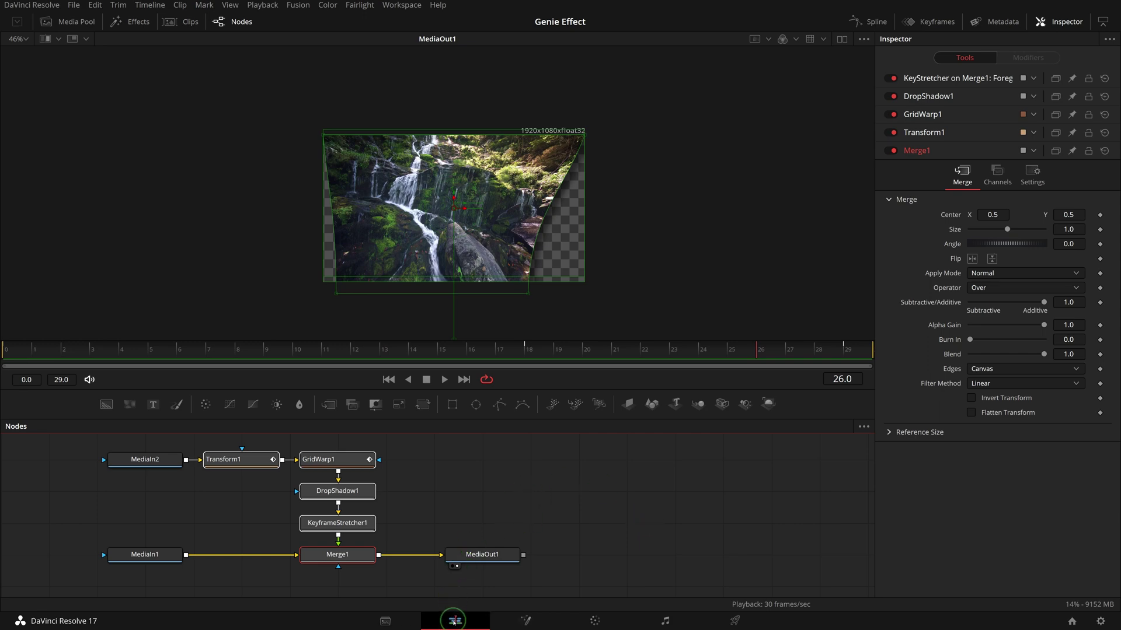
{"action": "left_click", "coordinate": [456, 620]}
{"action": "left_click", "coordinate": [17, 71]}
{"action": "left_click", "coordinate": [59, 87]}
{"action": "left_click", "coordinate": [223, 80]}
{"action": "left_click_drag", "start_coordinate": [223, 79], "coordinate": [546, 425]}
- Play the timeline from just before the cut to preview the genie-in transition
{"action": "left_click", "coordinate": [411, 365]}
{"action": "key", "text": "space"}
{"action": "left_click", "coordinate": [410, 365]}
{"action": "key", "text": "space"}
- Enable Motion Blur on the genie transition and raise its Quality from 2 to 4
{"action": "left_click", "coordinate": [973, 196]}
{"action": "left_click", "coordinate": [635, 153]}
{"action": "left_click_drag", "start_coordinate": [985, 210], "coordinate": [1000, 211]}
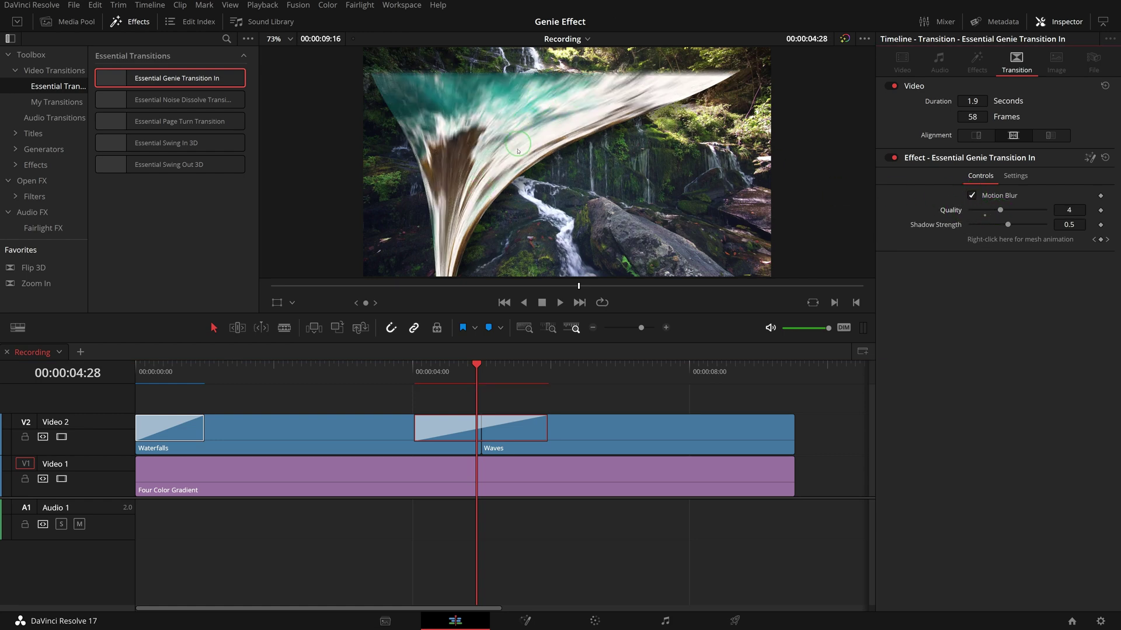
- Replay the transition, then set Shadow Strength to 0.0 to remove the shadow
{"action": "left_click", "coordinate": [413, 373]}
{"action": "key", "text": "space"}
{"action": "left_click", "coordinate": [413, 369]}
{"action": "key", "text": "space"}
{"action": "left_click_drag", "start_coordinate": [1010, 227], "coordinate": [966, 226]}
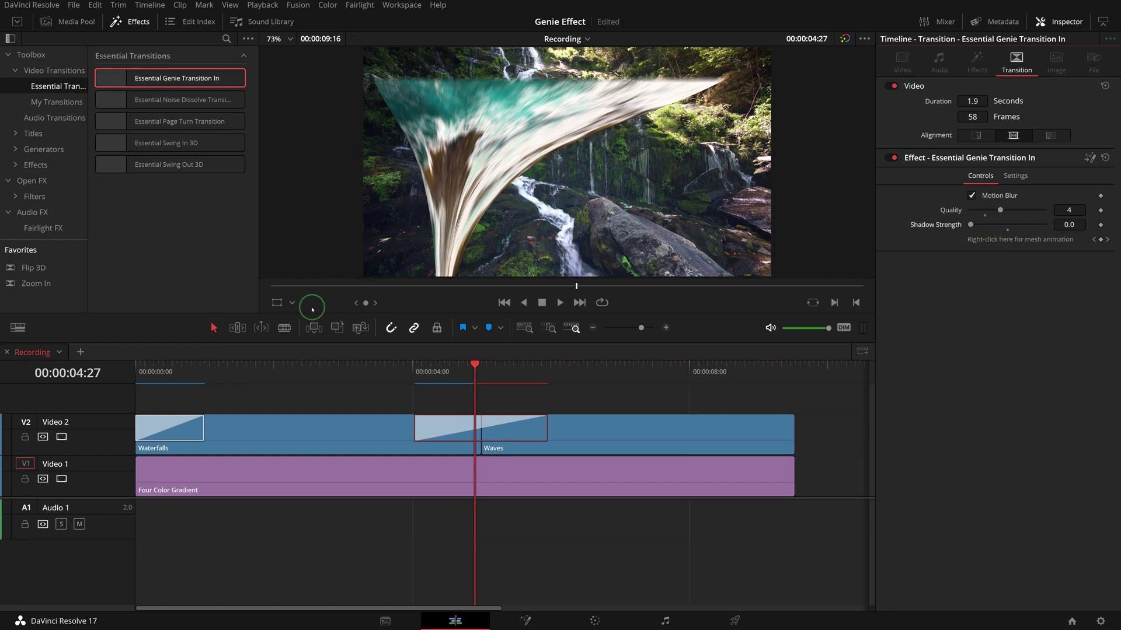
- Set the viewer overlay to OpenFX Overlay and zoom out to show the genie mesh
{"action": "left_click", "coordinate": [293, 304]}
{"action": "left_click", "coordinate": [310, 365]}
{"action": "scroll", "coordinate": [727, 228], "scroll_direction": "down", "scroll_amount": 2}
{"action": "scroll", "coordinate": [734, 211], "scroll_direction": "down", "scroll_amount": 3}
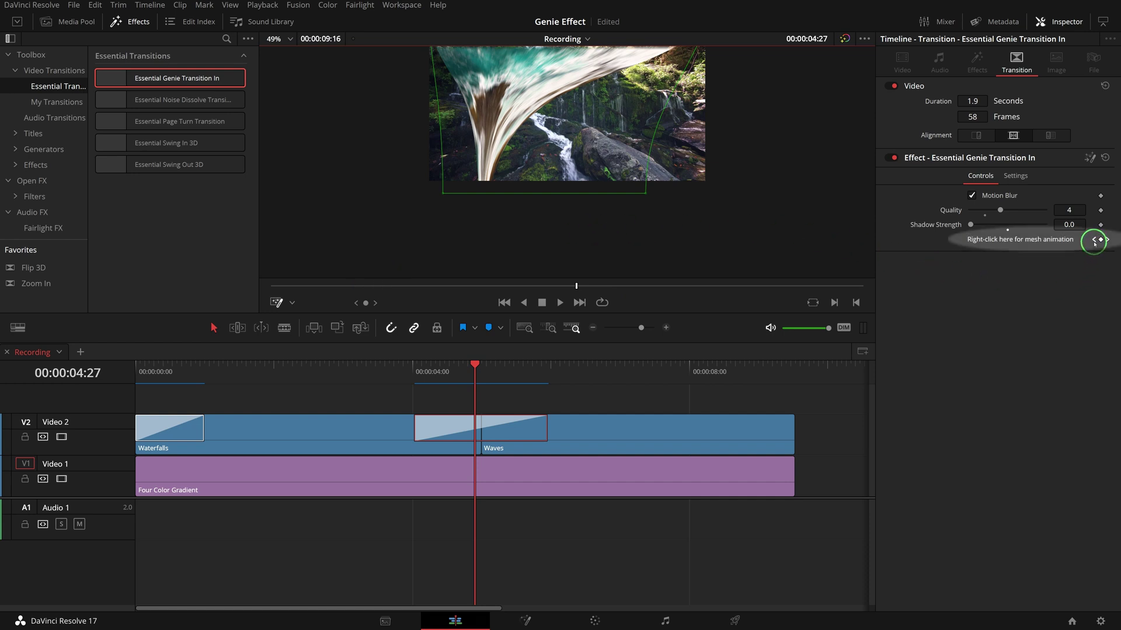
- Keyframe the mesh animation, move the genie end point far right and bend its curve
{"action": "left_click", "coordinate": [1095, 242]}
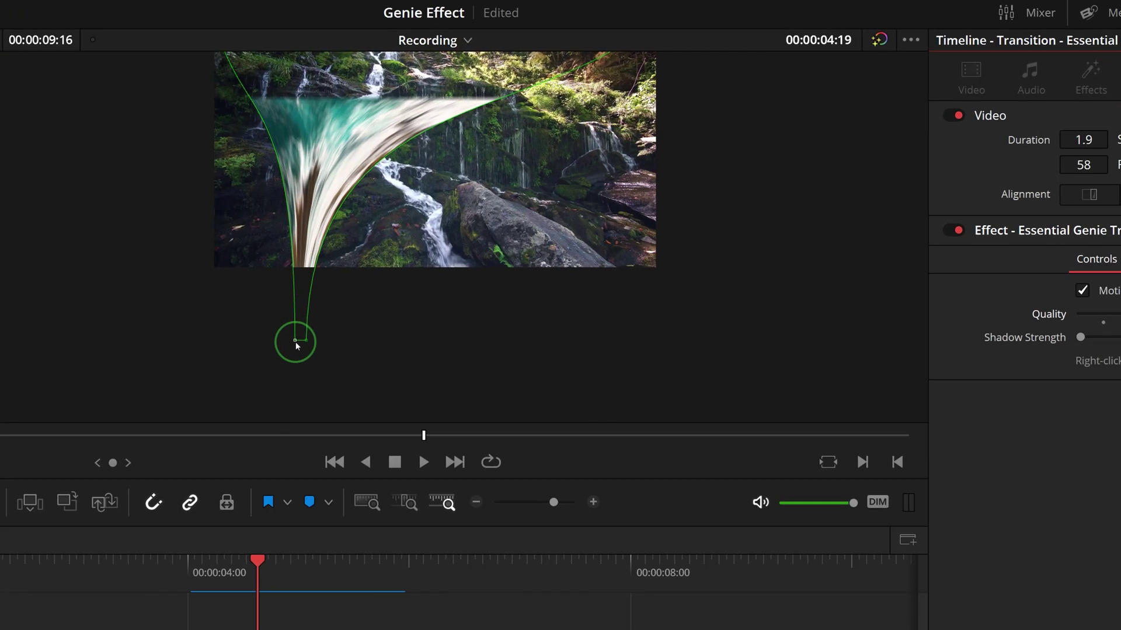
{"action": "left_click", "coordinate": [295, 342]}
{"action": "left_click_drag", "start_coordinate": [296, 344], "coordinate": [305, 340]}
{"action": "left_click_drag", "start_coordinate": [304, 343], "coordinate": [598, 339]}
{"action": "left_click_drag", "start_coordinate": [545, 182], "coordinate": [578, 123]}
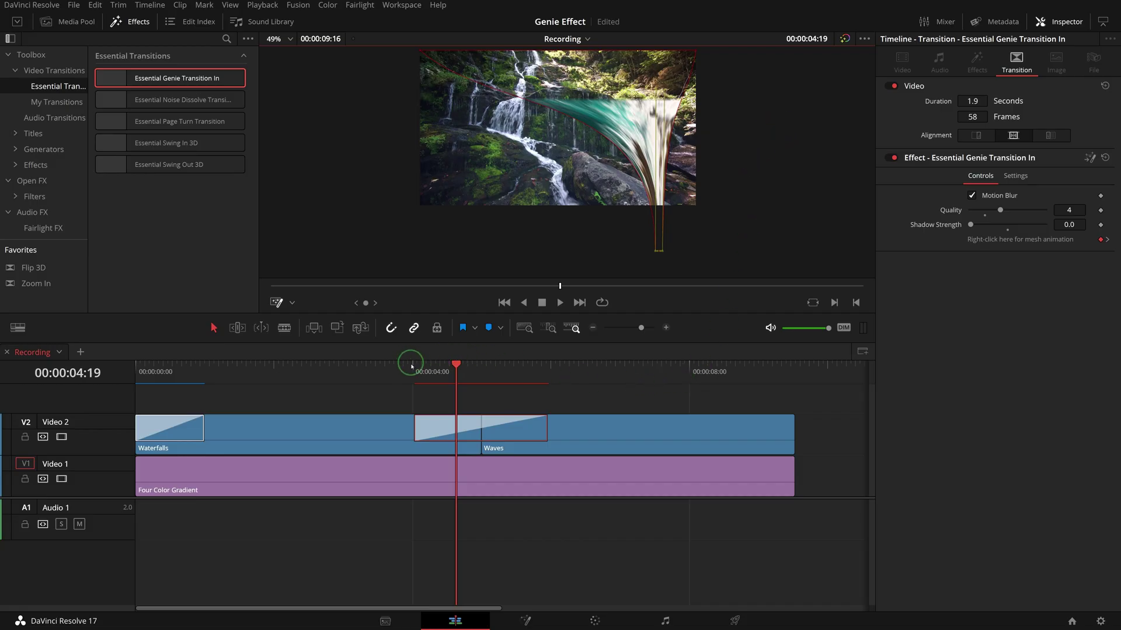
{"action": "left_click", "coordinate": [412, 366]}
{"action": "key", "text": "space"}
{"action": "left_click", "coordinate": [412, 367]}
{"action": "key", "text": "space"}
{"action": "left_click", "coordinate": [465, 369]}
{"action": "left_click", "coordinate": [1089, 159]}
{"action": "right_click", "coordinate": [528, 428]}
{"action": "left_click", "coordinate": [607, 477]}
{"action": "double_click", "coordinate": [282, 527]}
{"action": "left_click", "coordinate": [409, 474]}
{"action": "left_click", "coordinate": [458, 622]}
{"action": "scroll", "coordinate": [793, 179], "scroll_direction": "up", "scroll_amount": 2}
{"action": "left_click", "coordinate": [497, 105]}
- Open the transition at the start of Waterfalls in the Fusion page with the Spline editor shown
{"action": "left_click", "coordinate": [178, 429]}
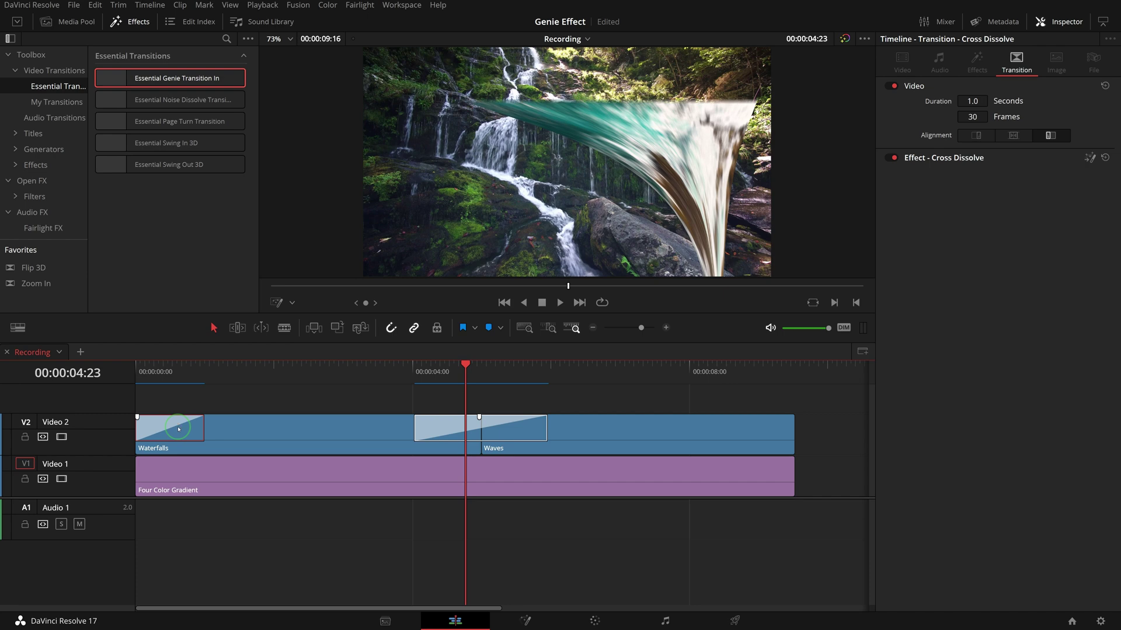
{"action": "right_click", "coordinate": [178, 430]}
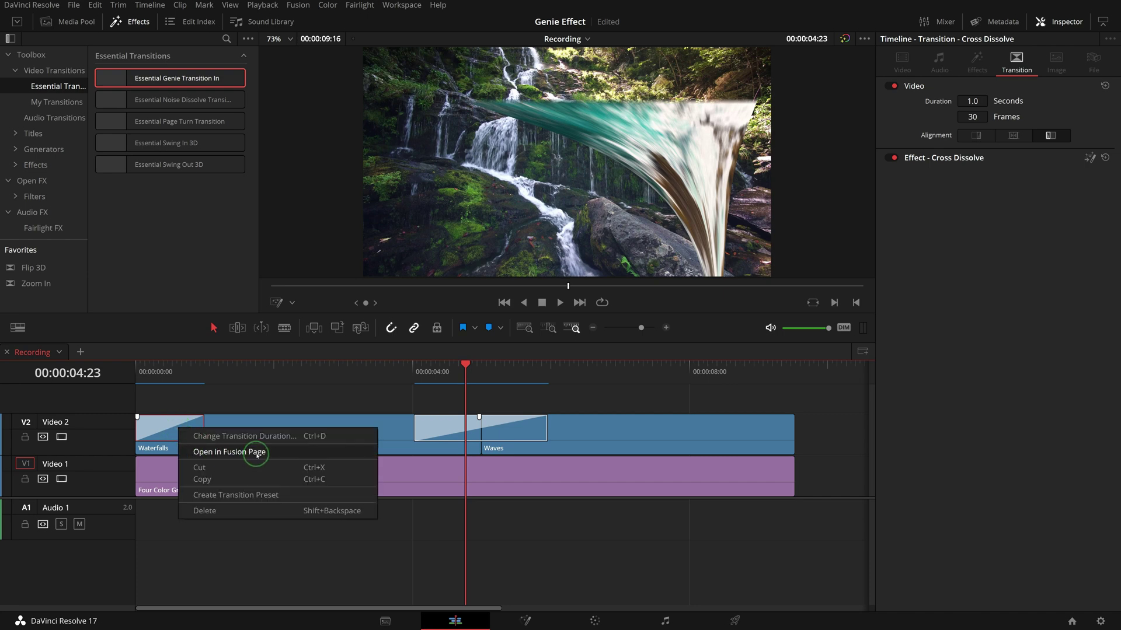
{"action": "left_click", "coordinate": [258, 453]}
{"action": "left_click", "coordinate": [869, 22]}
{"action": "left_click_drag", "start_coordinate": [278, 508], "coordinate": [143, 510]}
- Show Transform1's Displacement curve, zoom it to fit and select all its keyframes
{"action": "left_click", "coordinate": [163, 468]}
{"action": "left_click", "coordinate": [477, 486]}
{"action": "left_click", "coordinate": [820, 427]}
{"action": "key", "text": "ctrl+a"}
{"action": "key", "text": "v"}
- Reverse Transform1's Displacement curve and GridWarp1's Dst Grid Change keyframes
{"action": "left_click", "coordinate": [575, 587]}
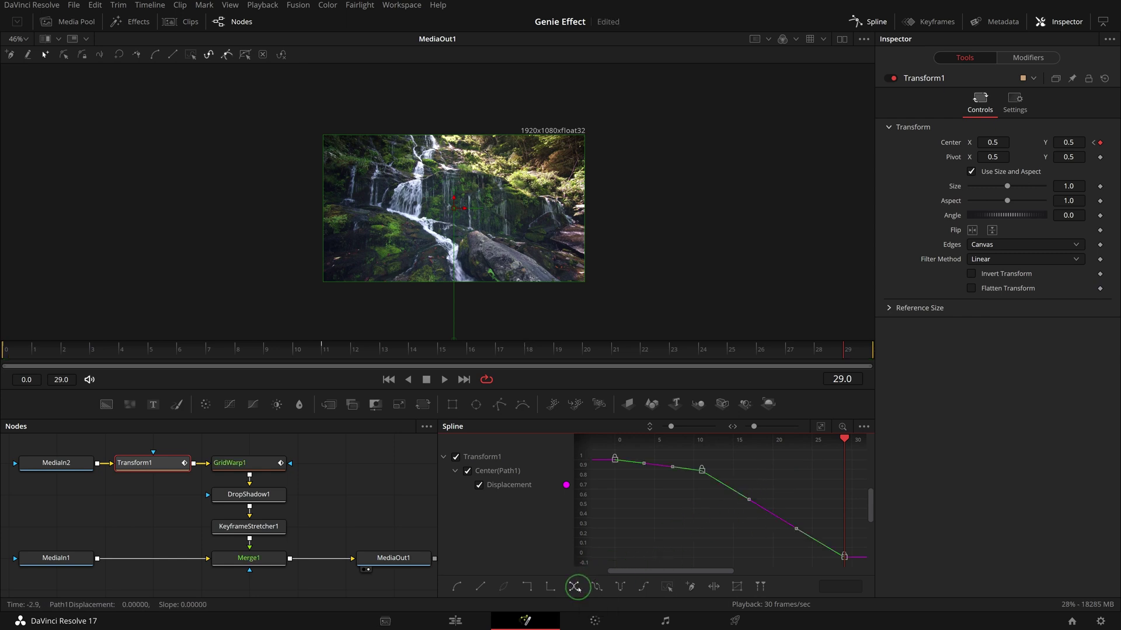
{"action": "left_click", "coordinate": [249, 467]}
{"action": "left_click", "coordinate": [468, 471]}
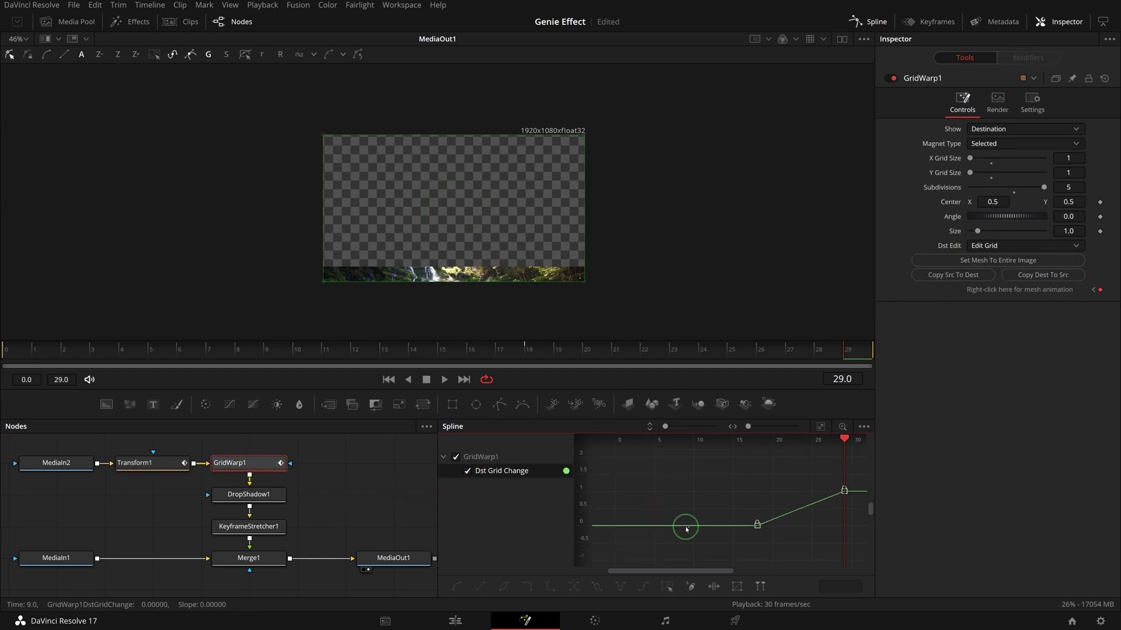
{"action": "left_click_drag", "start_coordinate": [726, 465], "coordinate": [860, 548]}
{"action": "key", "text": "v"}
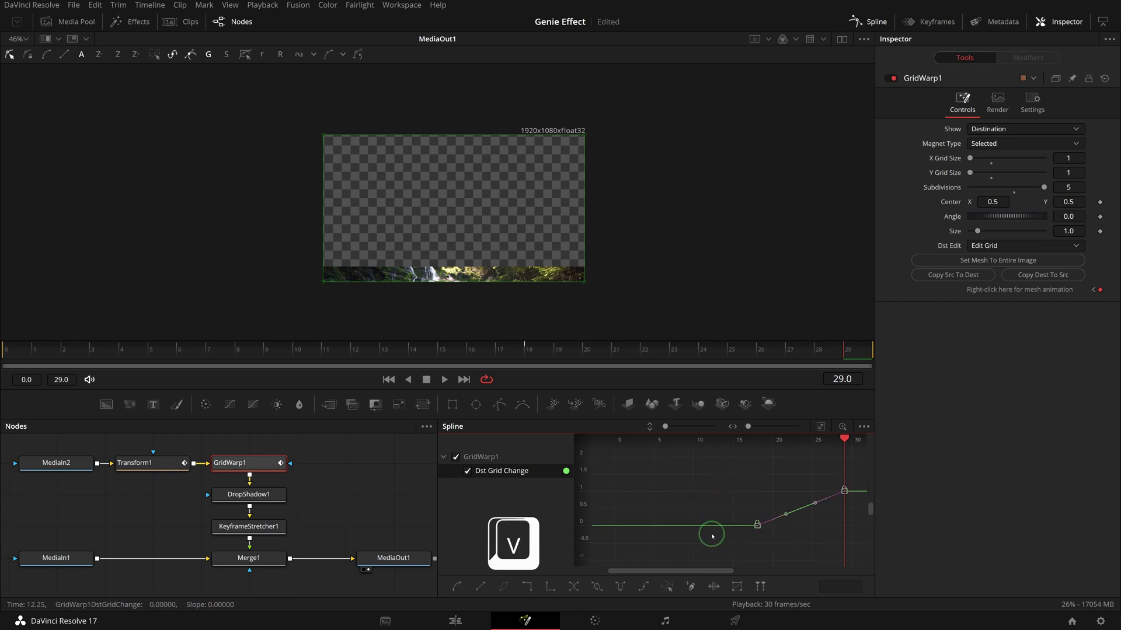
{"action": "left_click", "coordinate": [574, 587]}
- Shift the Dst Grid Change keyframes to start at frame 0 and play the composition
{"action": "left_click_drag", "start_coordinate": [757, 493], "coordinate": [615, 497]}
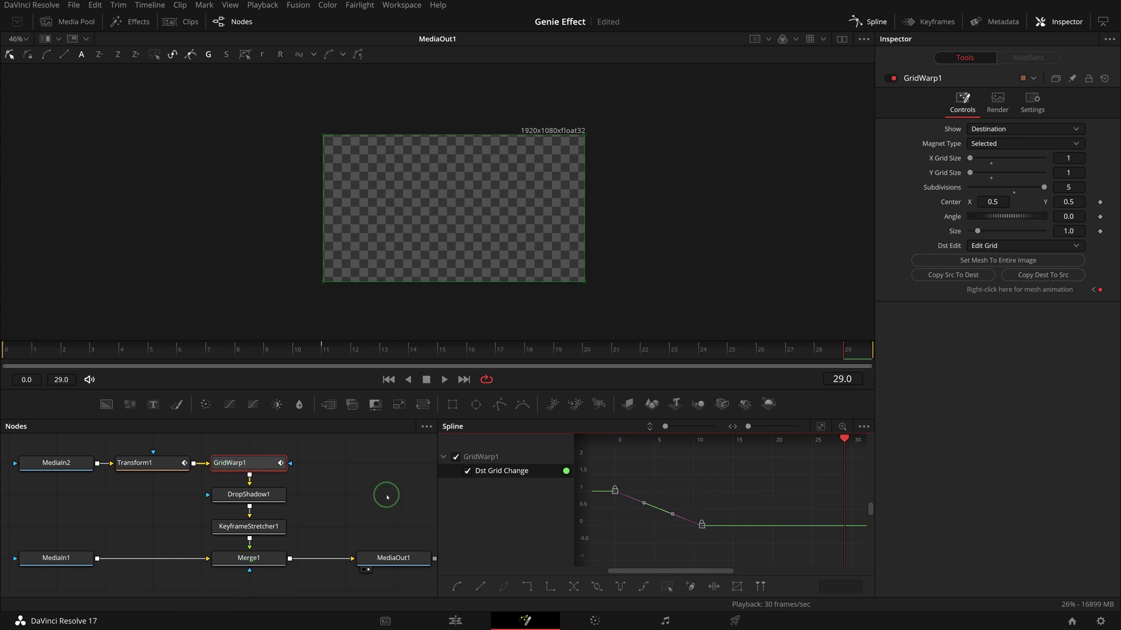
{"action": "left_click", "coordinate": [444, 380]}
{"action": "left_click", "coordinate": [375, 464]}
{"action": "key", "text": "space"}
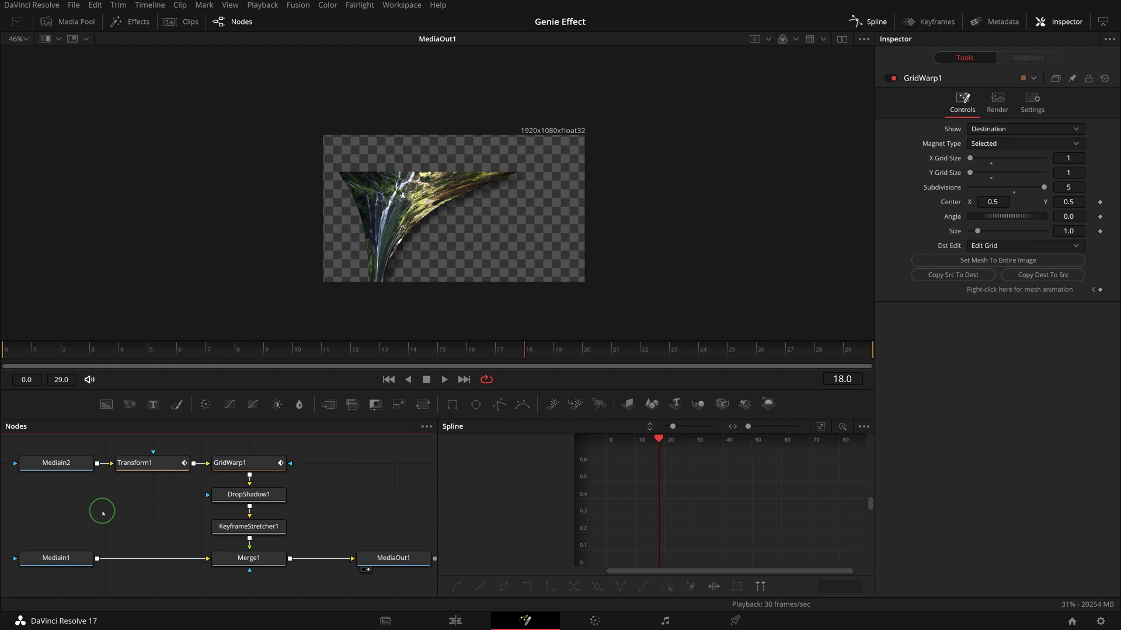
- Select Transform1 through Merge1 and create a macro named 'Essential Genie Transition Out'
{"action": "left_click", "coordinate": [161, 464]}
{"action": "left_click_drag", "start_coordinate": [211, 448], "coordinate": [298, 574]}
{"action": "right_click", "coordinate": [305, 549]}
{"action": "mouse_move", "coordinate": [325, 366]}
{"action": "left_click", "coordinate": [439, 372]}
{"action": "double_click", "coordinate": [493, 148]}
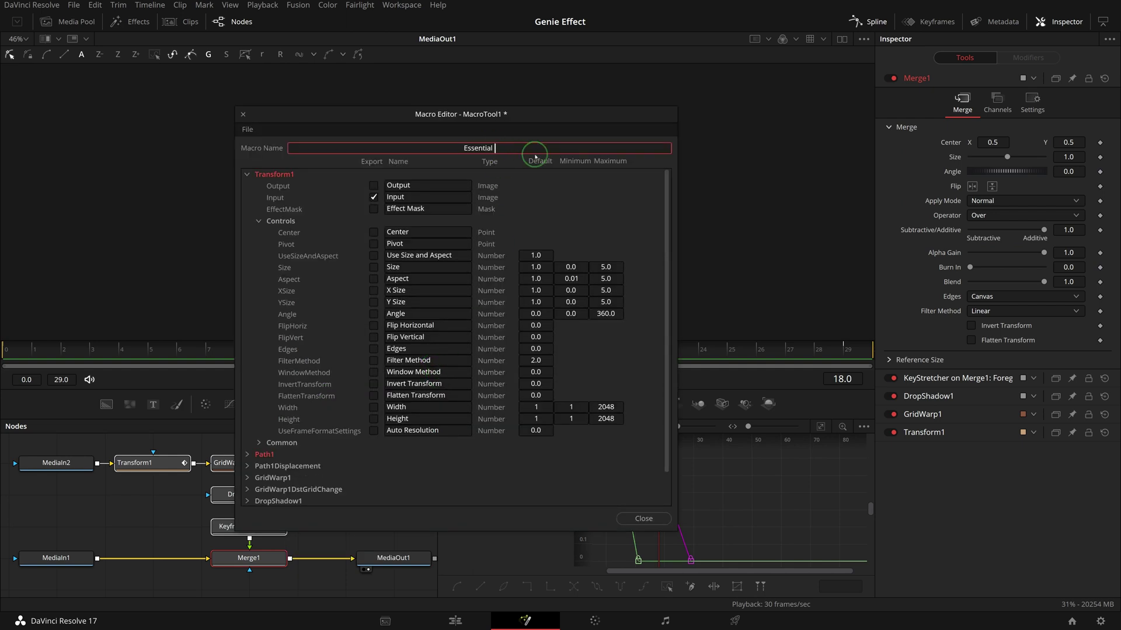
{"action": "type", "text": "Essential Genie Transition Out"}
- Expand the parameter groups and expose DropShadow1's shadowStrength in the macro
{"action": "scroll", "coordinate": [343, 339], "scroll_direction": "down", "scroll_amount": 1}
{"action": "left_click", "coordinate": [259, 408]}
{"action": "scroll", "coordinate": [350, 362], "scroll_direction": "down", "scroll_amount": 10}
{"action": "scroll", "coordinate": [350, 409], "scroll_direction": "down", "scroll_amount": 2}
{"action": "left_click", "coordinate": [247, 443]}
{"action": "scroll", "coordinate": [380, 399], "scroll_direction": "down", "scroll_amount": 10}
{"action": "left_click", "coordinate": [248, 466]}
{"action": "scroll", "coordinate": [293, 306], "scroll_direction": "down", "scroll_amount": 6}
{"action": "left_click", "coordinate": [374, 302]}
- Save the macro as a group file in Fusion > Templates > Edit > Transitions > Essential Transitions, then close the Macro Editor
{"action": "left_click", "coordinate": [253, 131]}
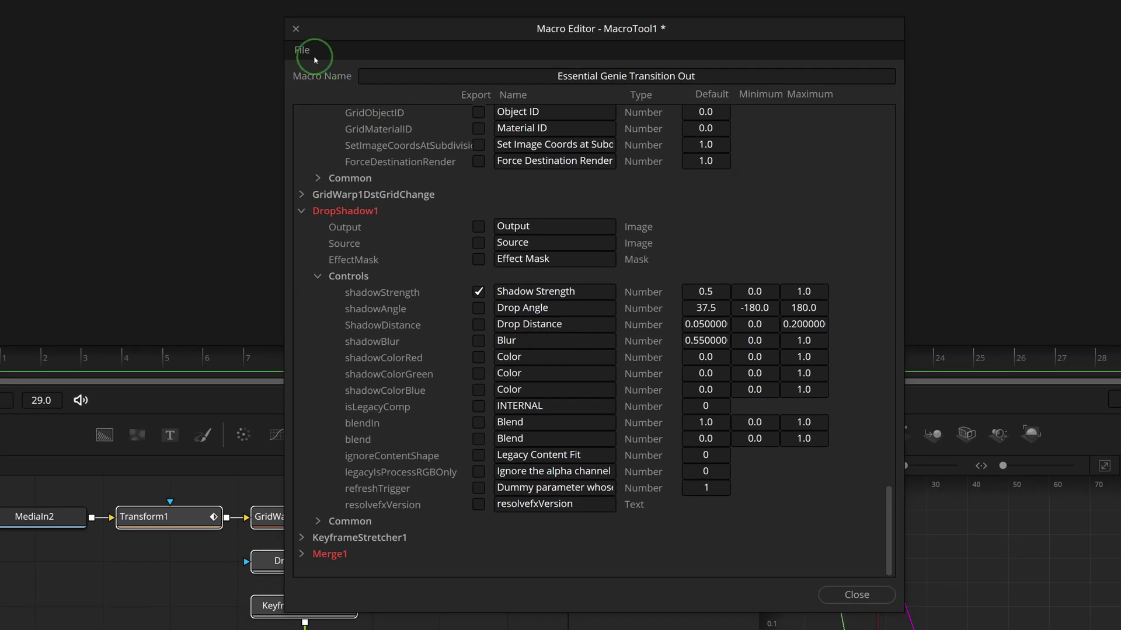
{"action": "left_click", "coordinate": [334, 114]}
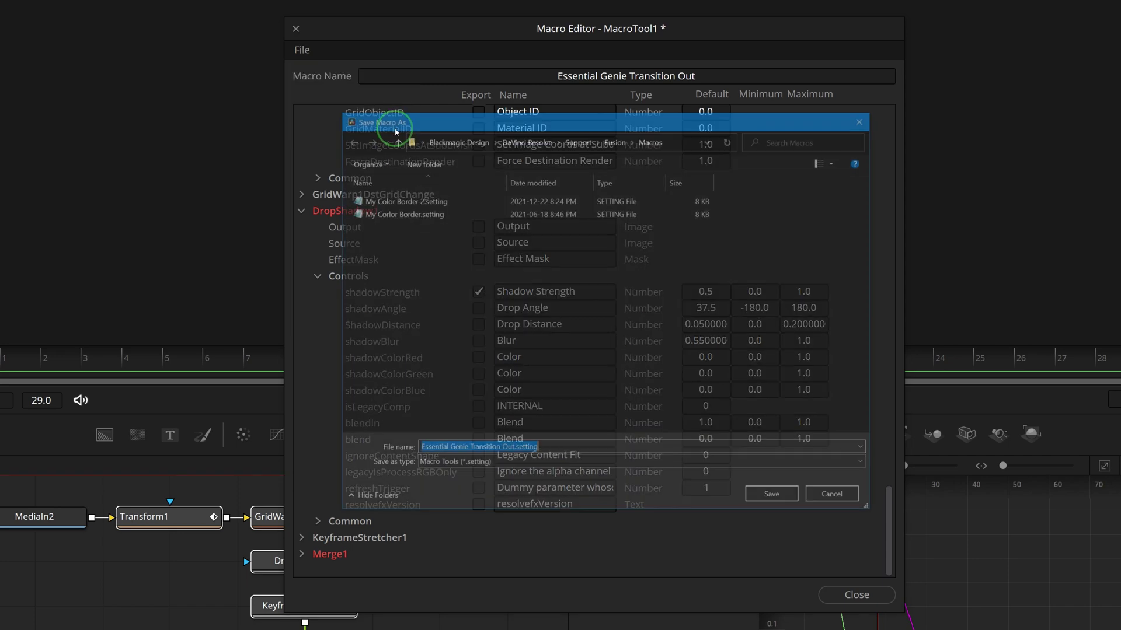
{"action": "left_click", "coordinate": [615, 140]}
{"action": "double_click", "coordinate": [380, 430]}
{"action": "double_click", "coordinate": [374, 201]}
{"action": "left_click", "coordinate": [392, 240]}
{"action": "double_click", "coordinate": [392, 240]}
{"action": "double_click", "coordinate": [398, 201]}
{"action": "left_click", "coordinate": [775, 496]}
{"action": "left_click", "coordinate": [860, 593]}
- On the Edit page, drop Essential Genie Transition Out from Essential Transitions onto Waves' end and preview it
{"action": "left_click", "coordinate": [455, 621]}
{"action": "left_click", "coordinate": [58, 86]}
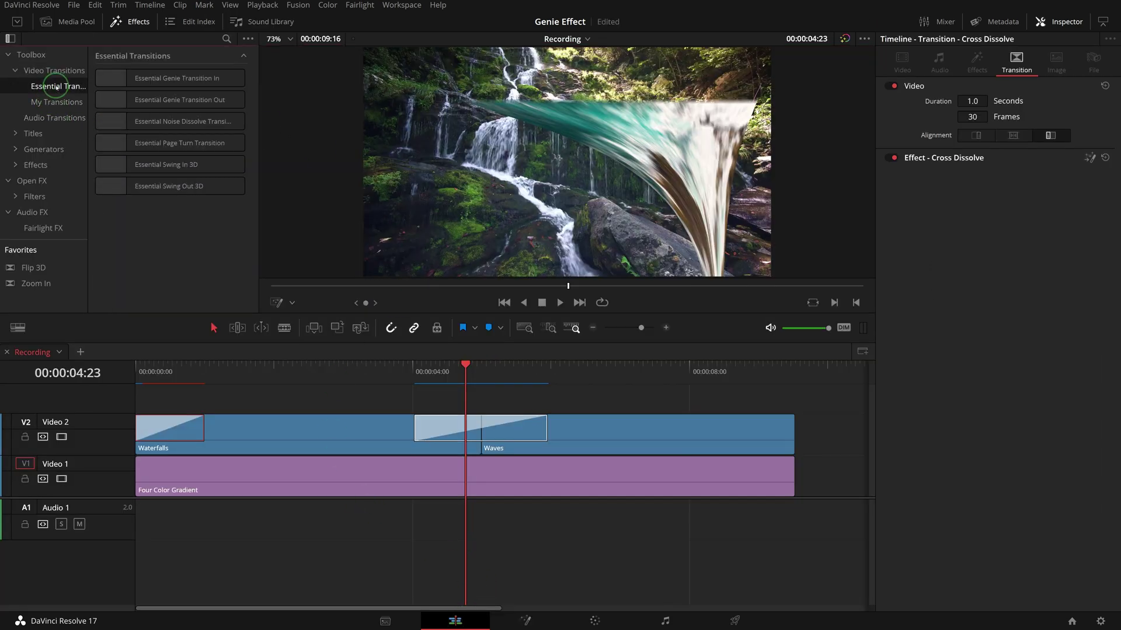
{"action": "left_click_drag", "start_coordinate": [124, 106], "coordinate": [783, 429]}
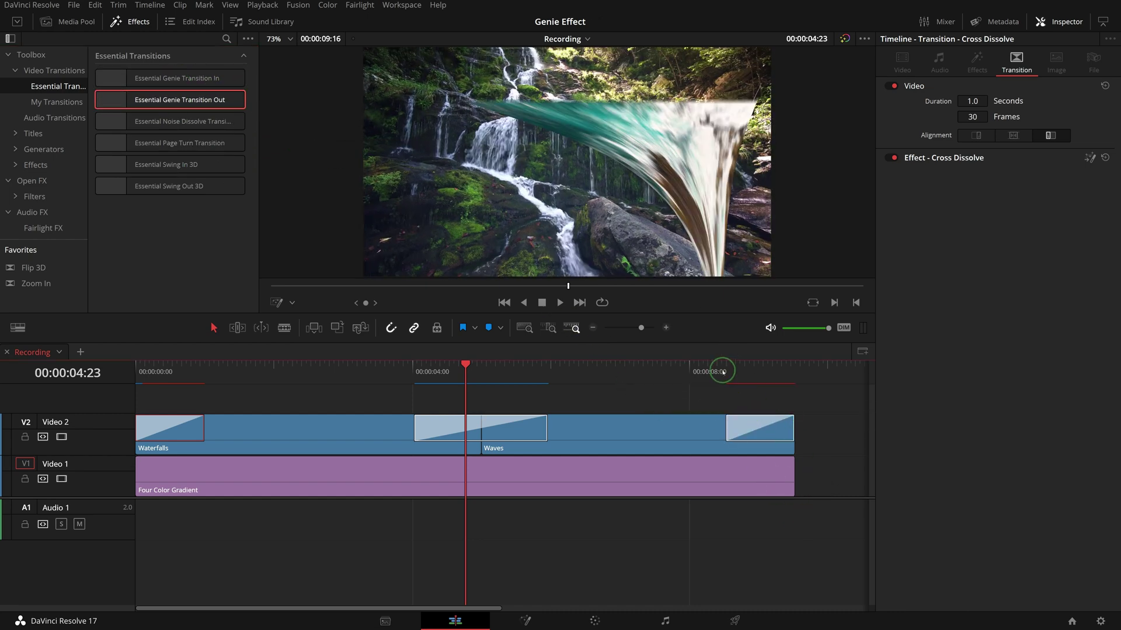
{"action": "left_click", "coordinate": [720, 369]}
{"action": "key", "text": "space"}
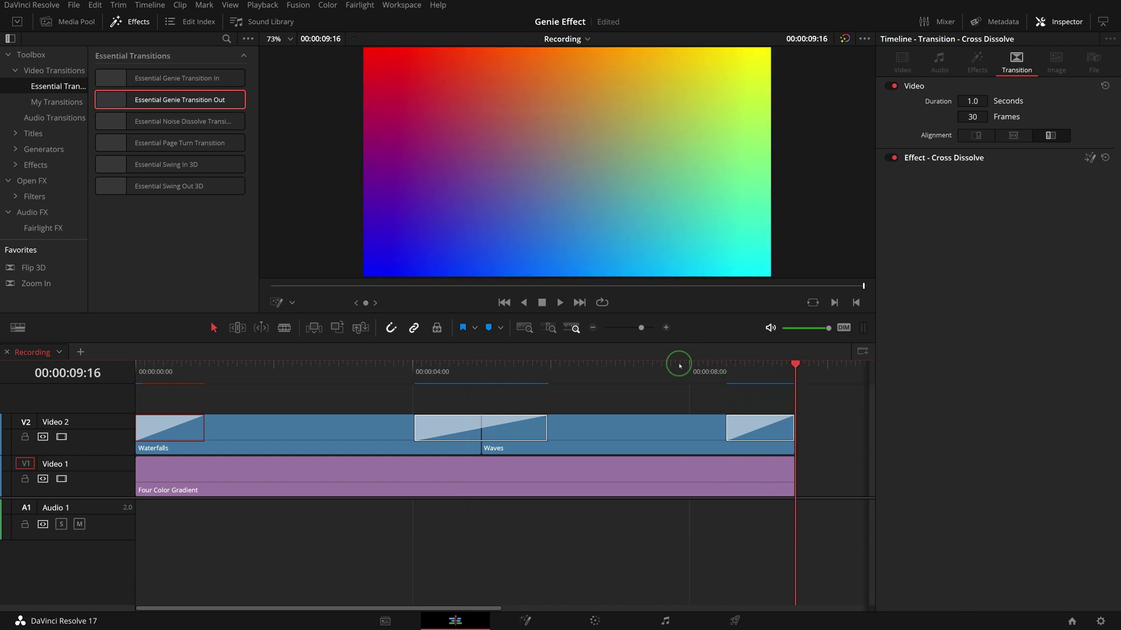